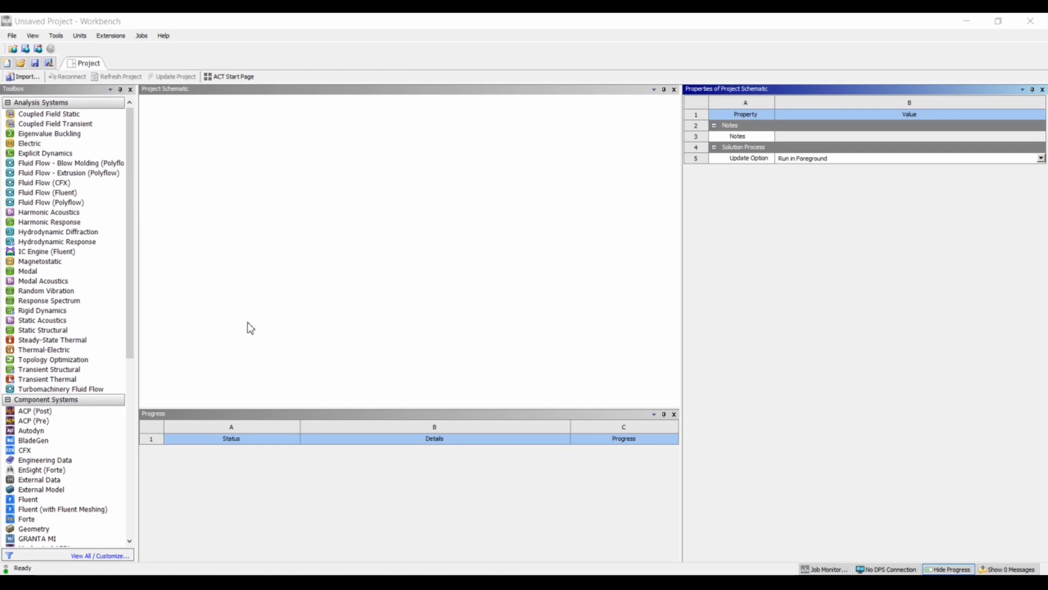
Add a Fluid Flow (Fluent) analysis system to the project and set its geometry's analysis type to 2D.
click(54, 194)
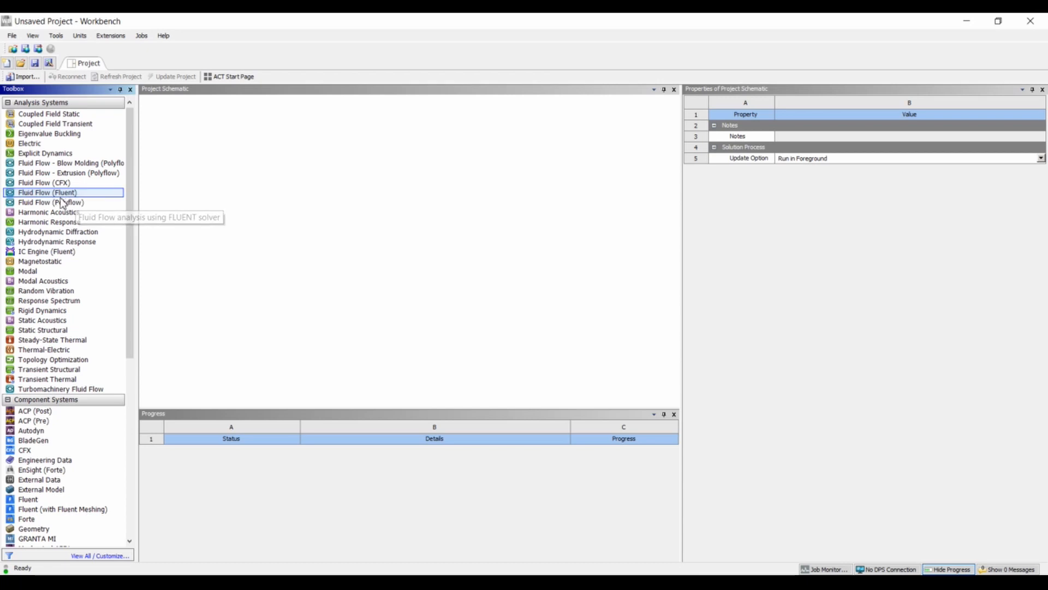
double_click(81, 192)
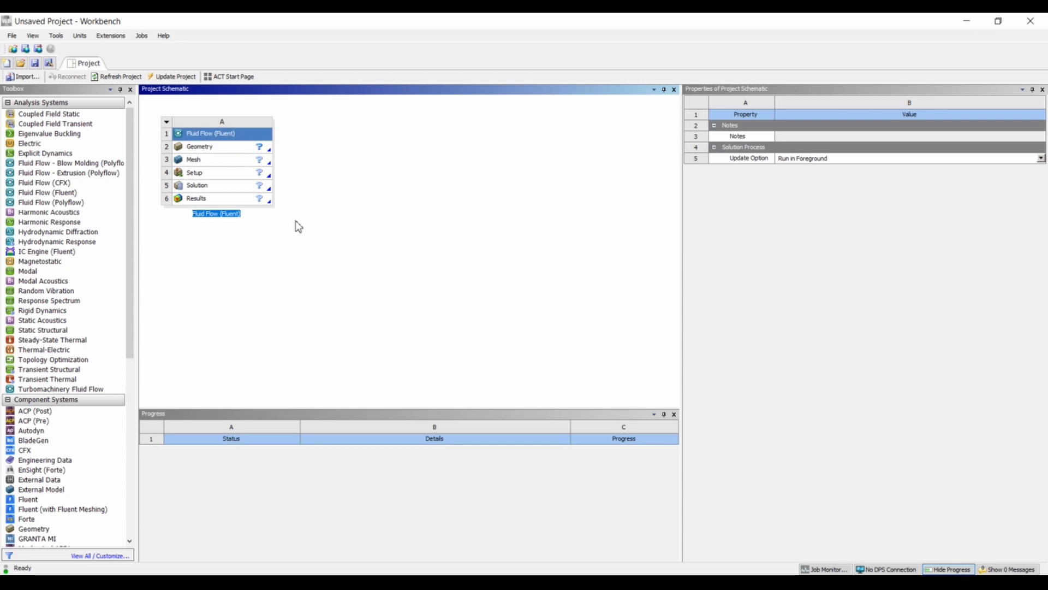
double_click(231, 147)
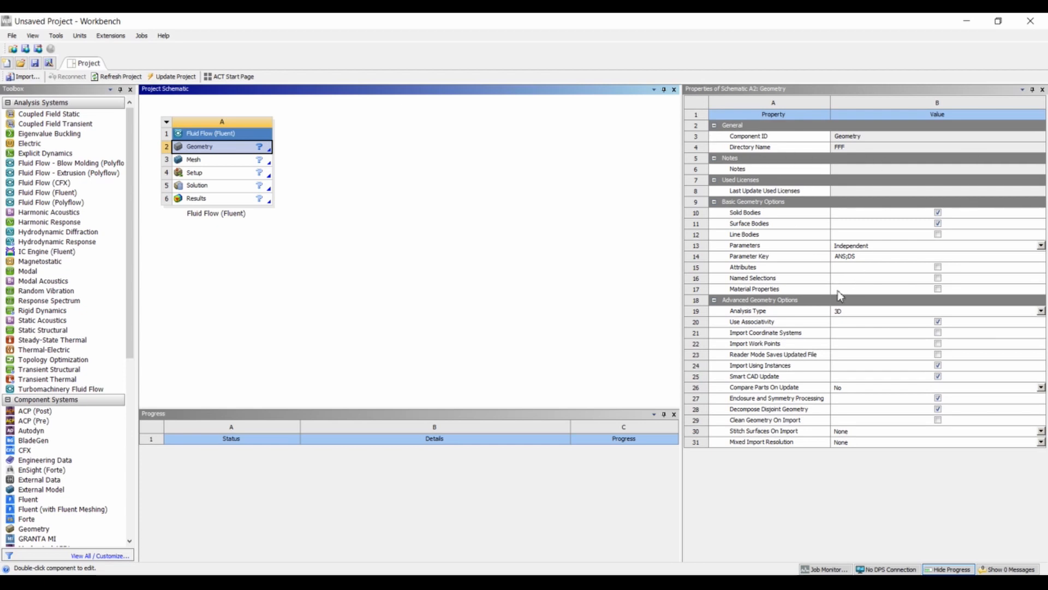
click(874, 311)
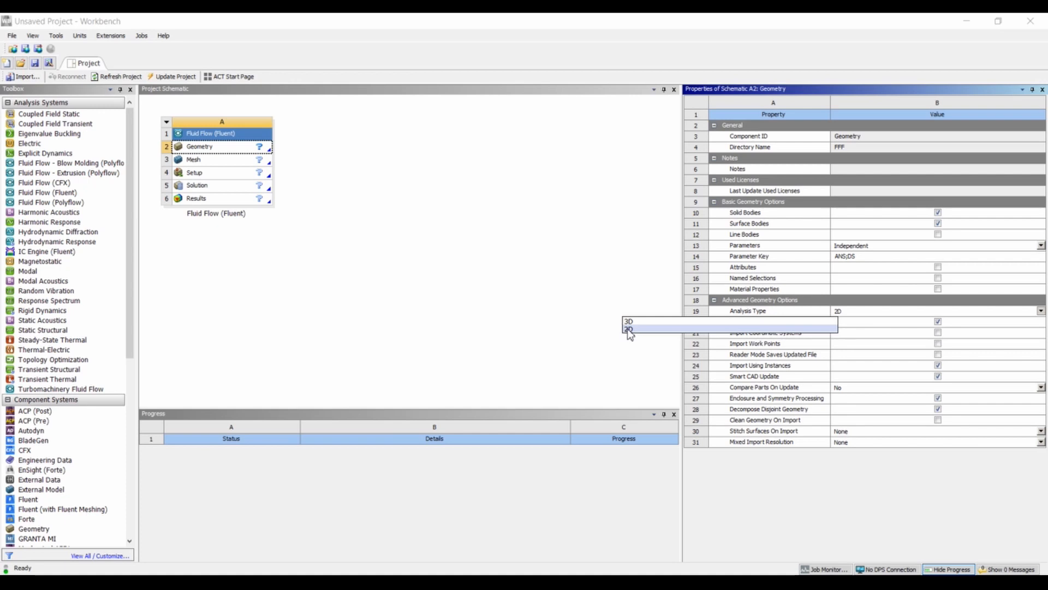
click(623, 331)
click(524, 283)
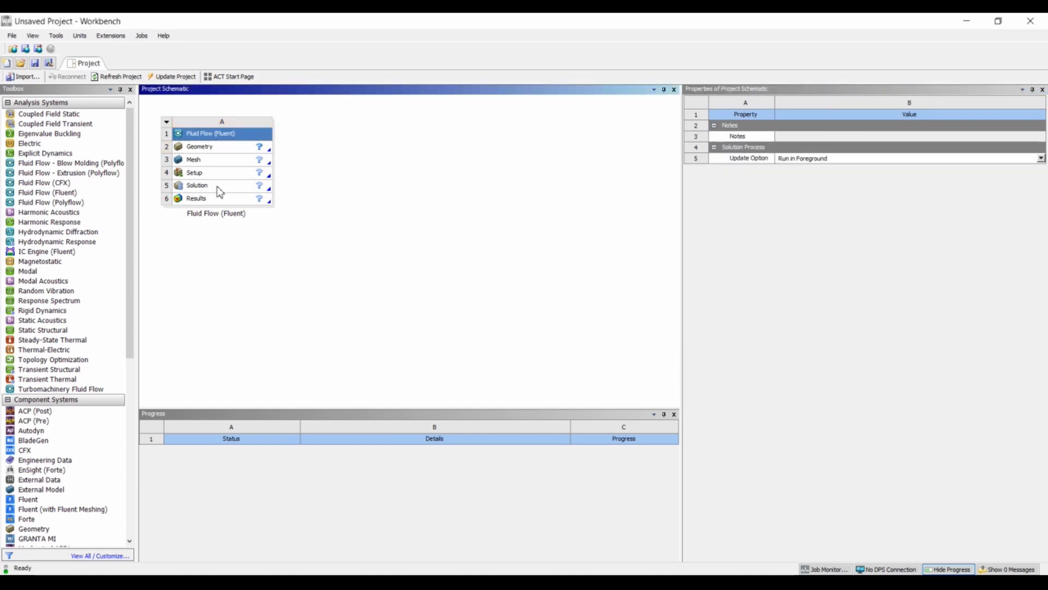
Create a new DesignModeler geometry for the Fluid Flow (Fluent) system.
click(234, 147)
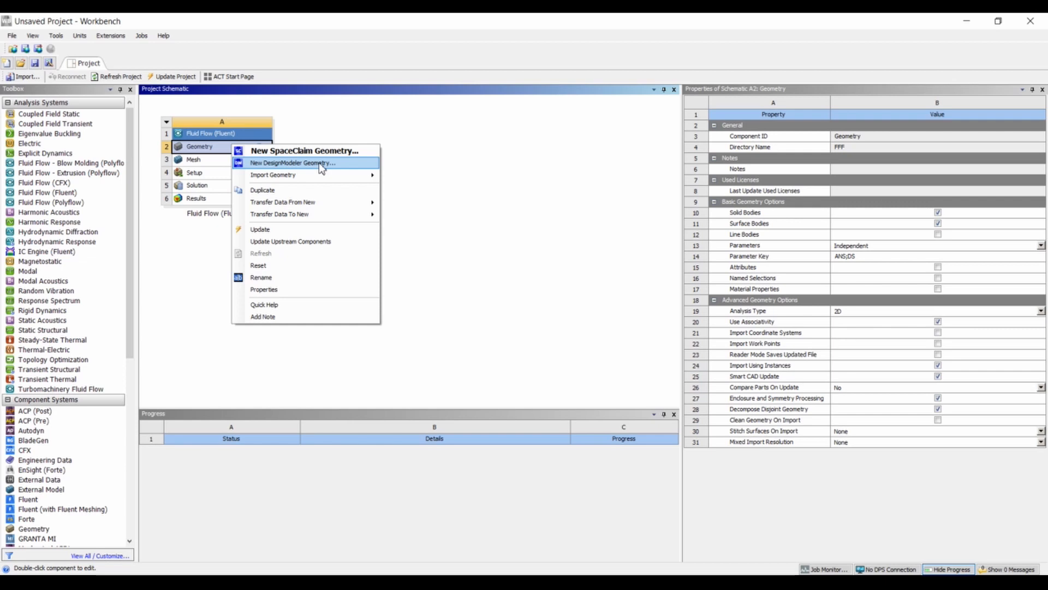
click(322, 167)
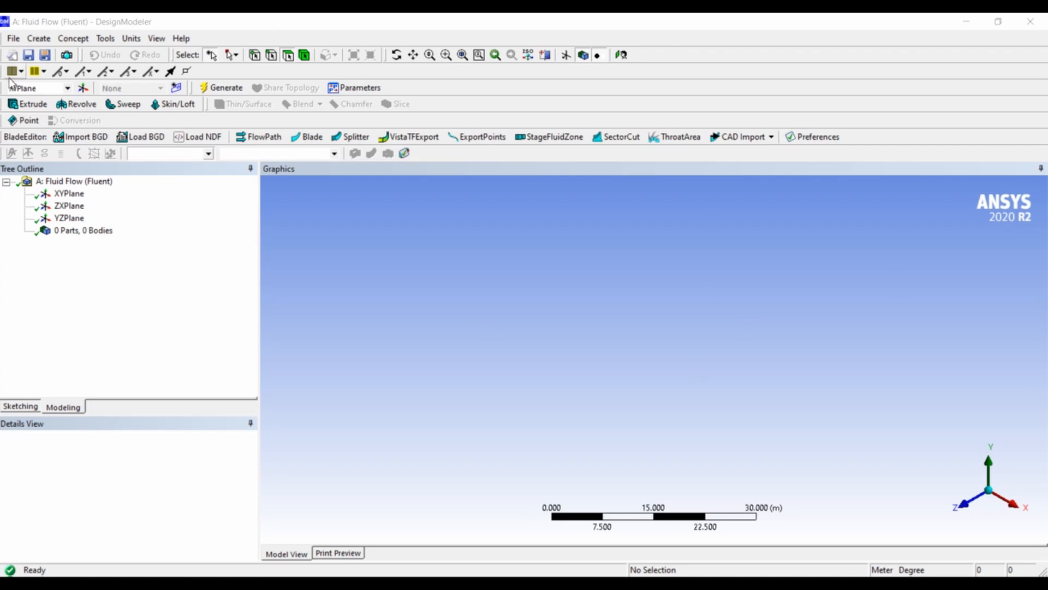
click(39, 39)
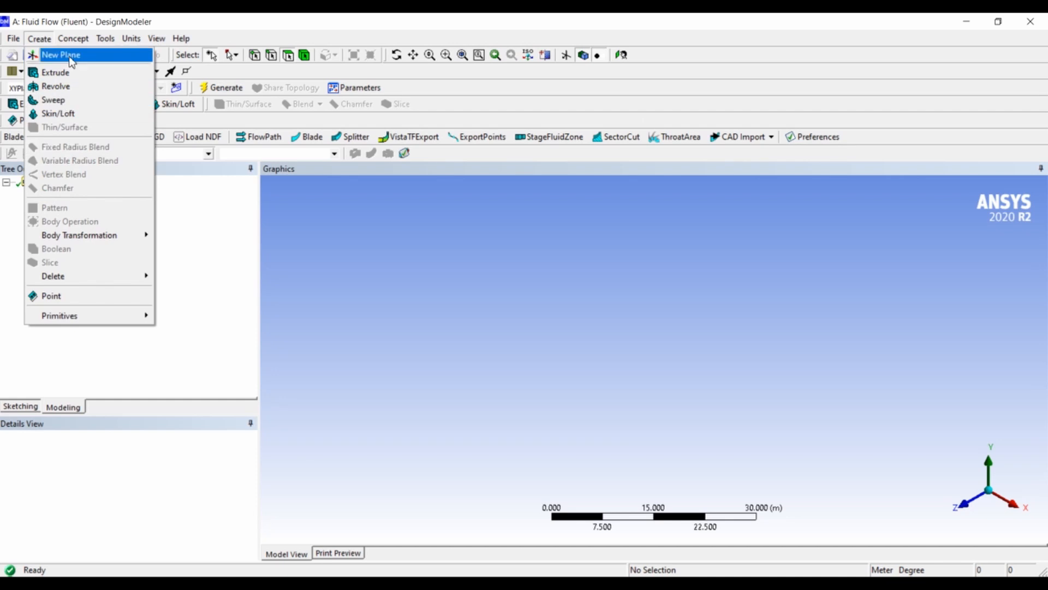
mouse_move(78, 43)
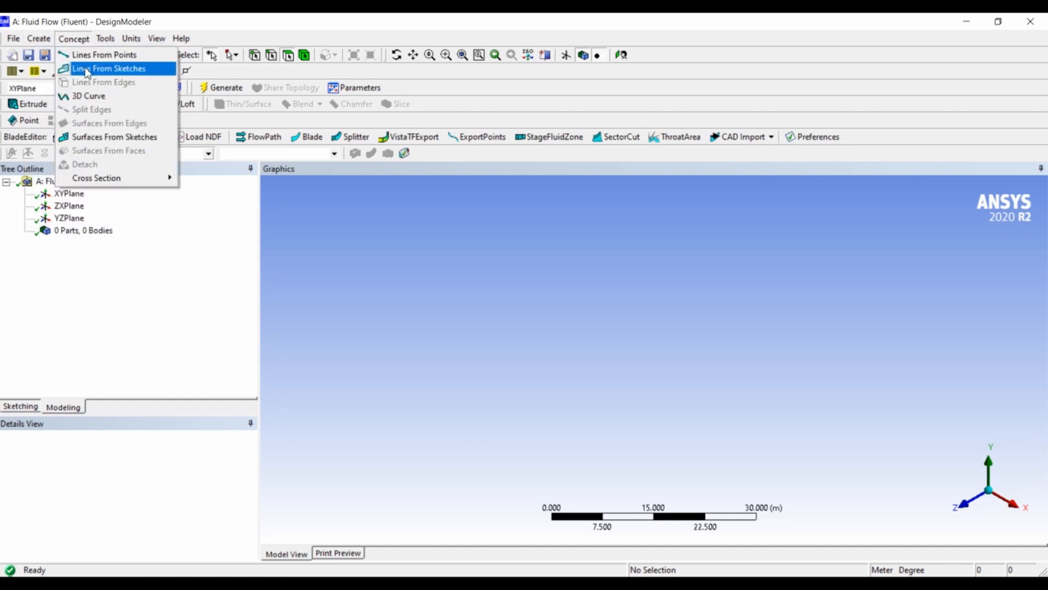
click(27, 82)
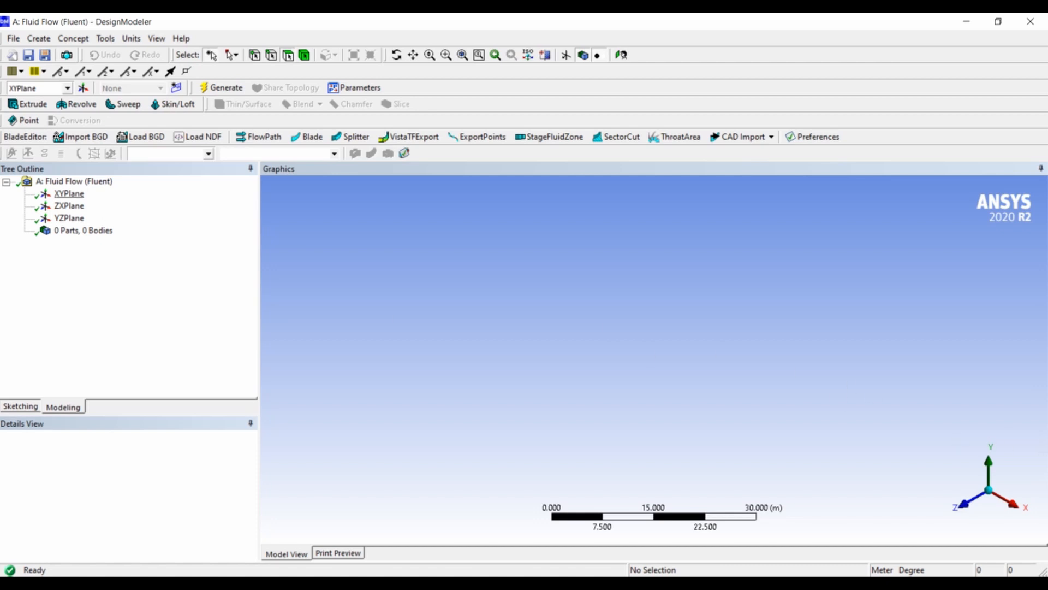
Create a new sketch on the XY plane, face it in plan view and enter sketching mode.
click(67, 205)
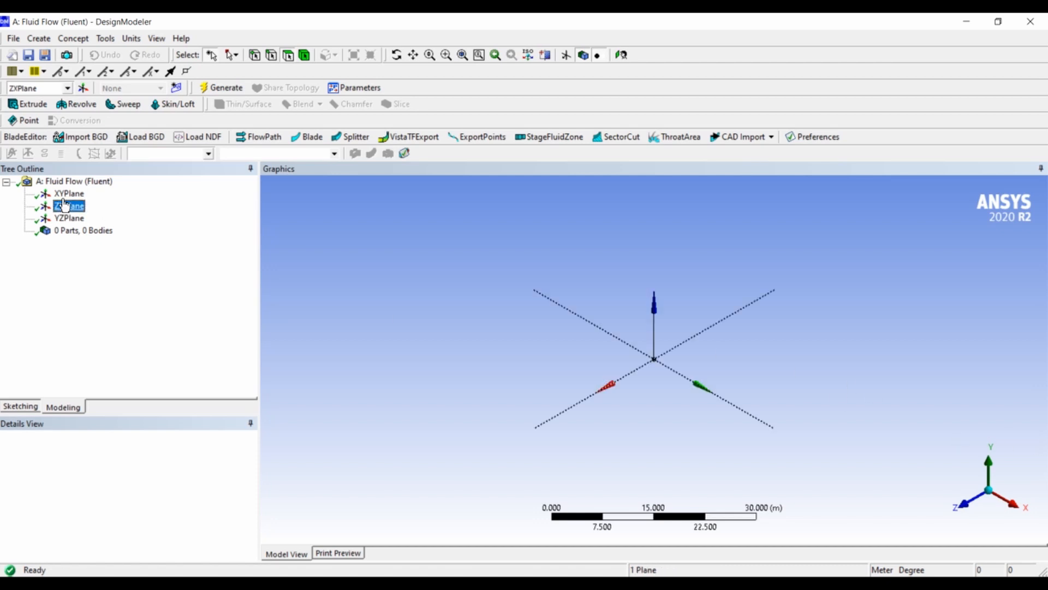
click(72, 195)
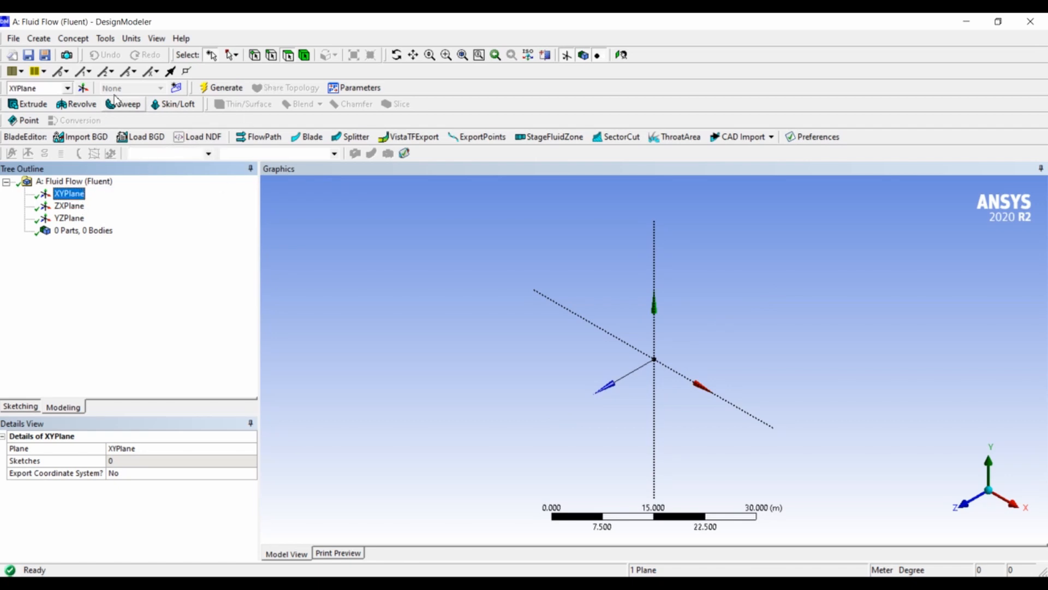
click(176, 89)
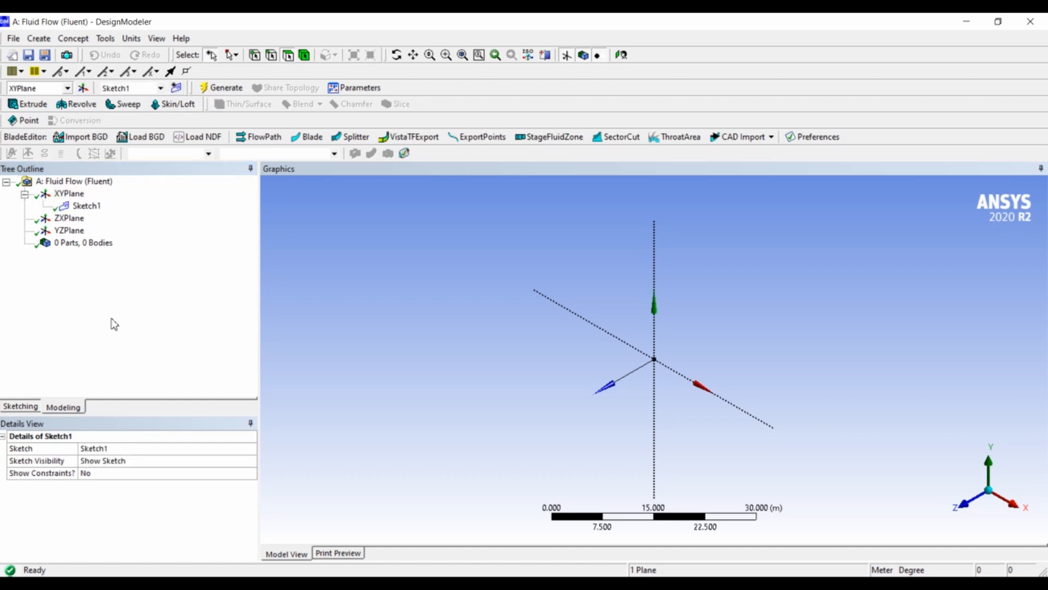
click(94, 207)
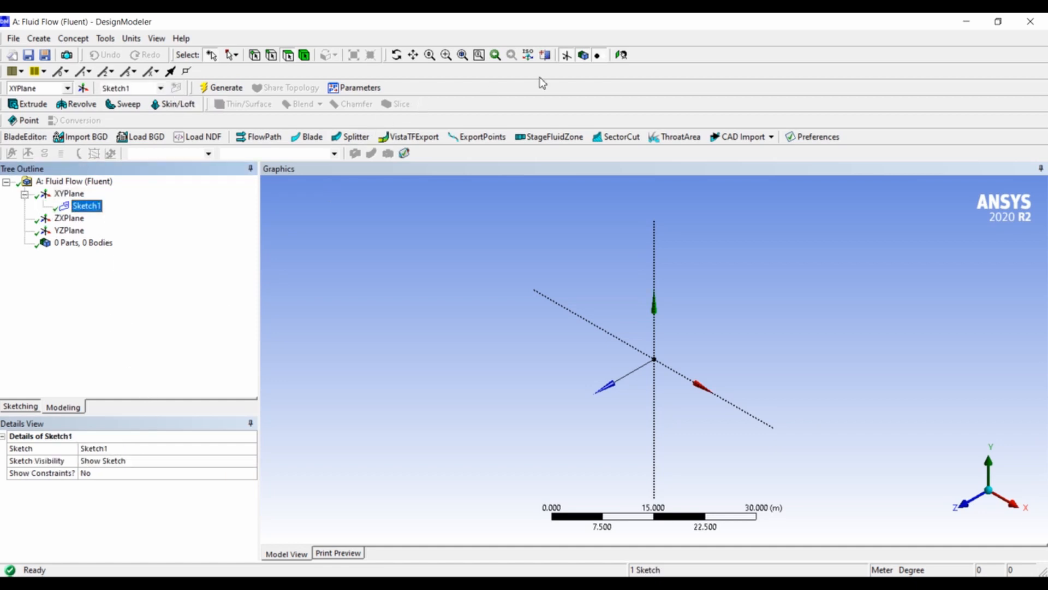
click(622, 54)
click(22, 407)
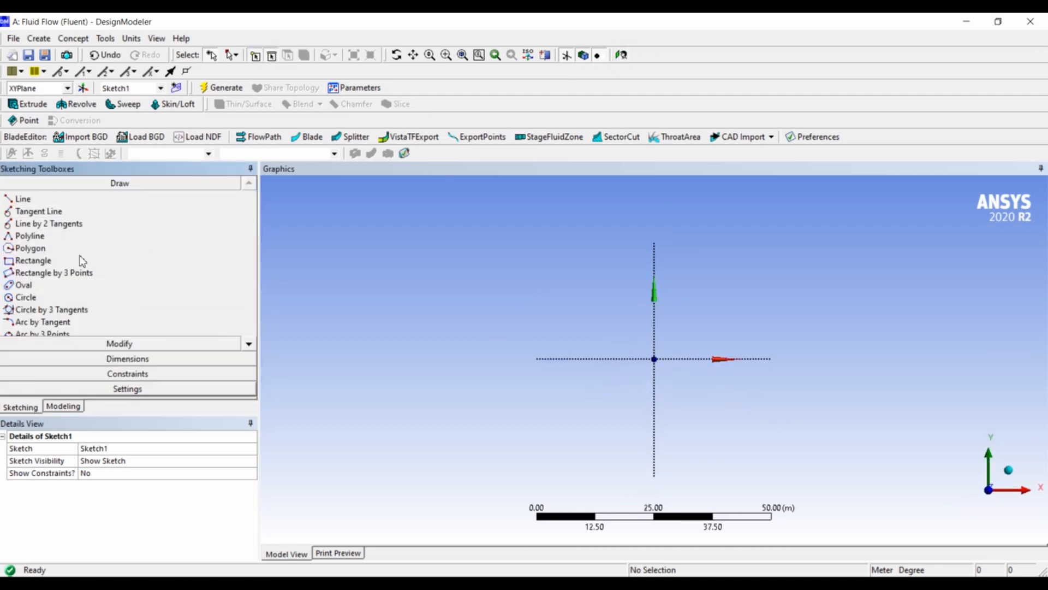
click(118, 345)
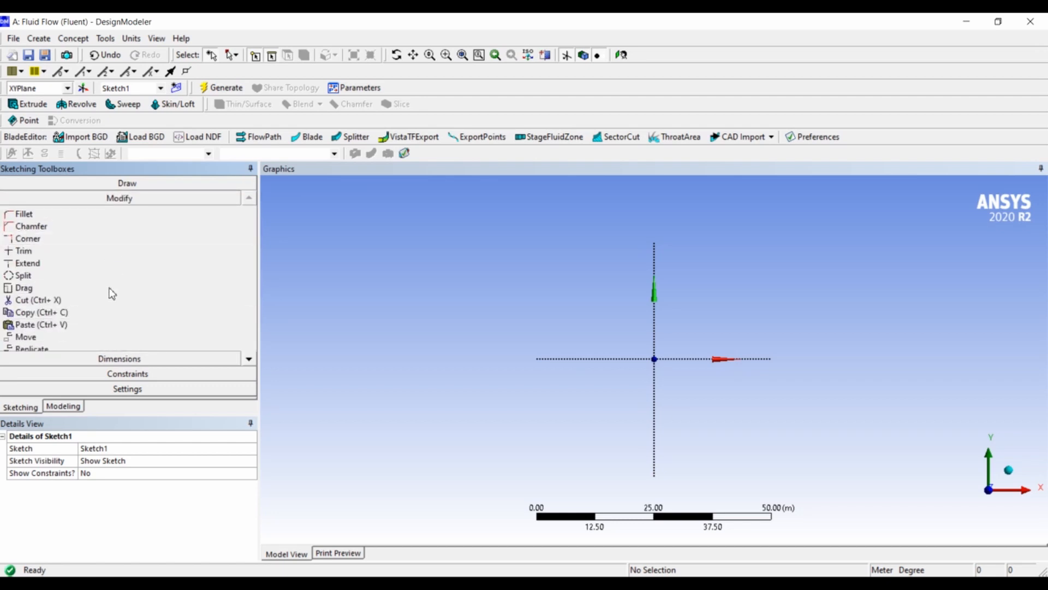
click(127, 361)
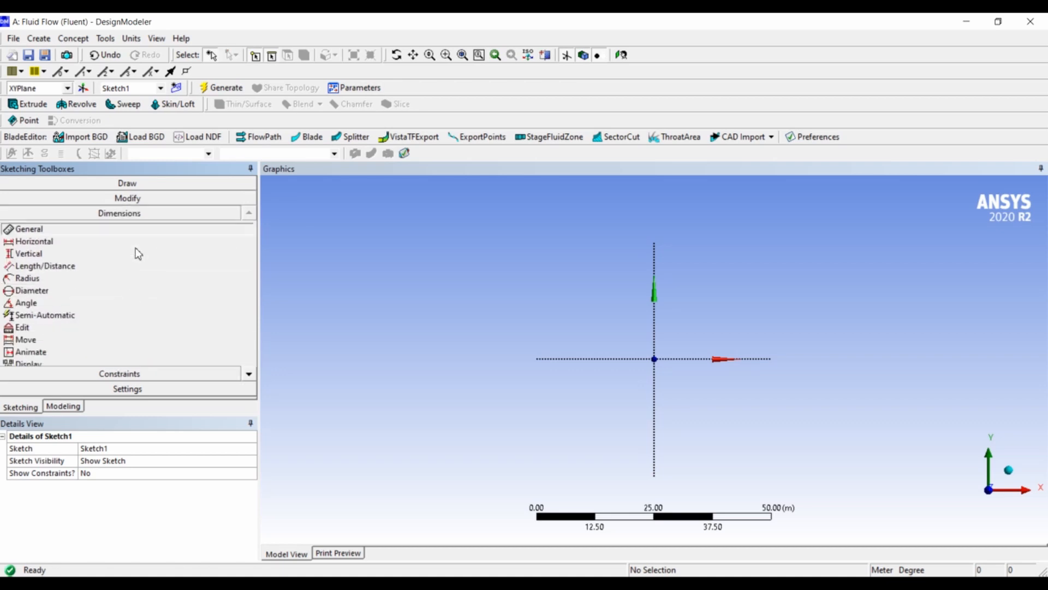
click(134, 372)
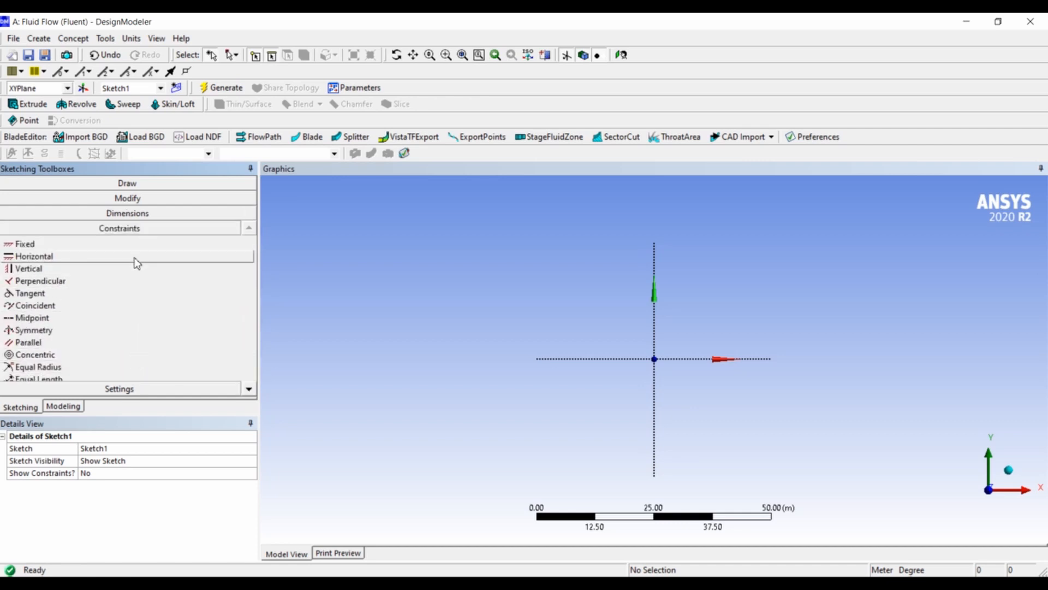
click(117, 183)
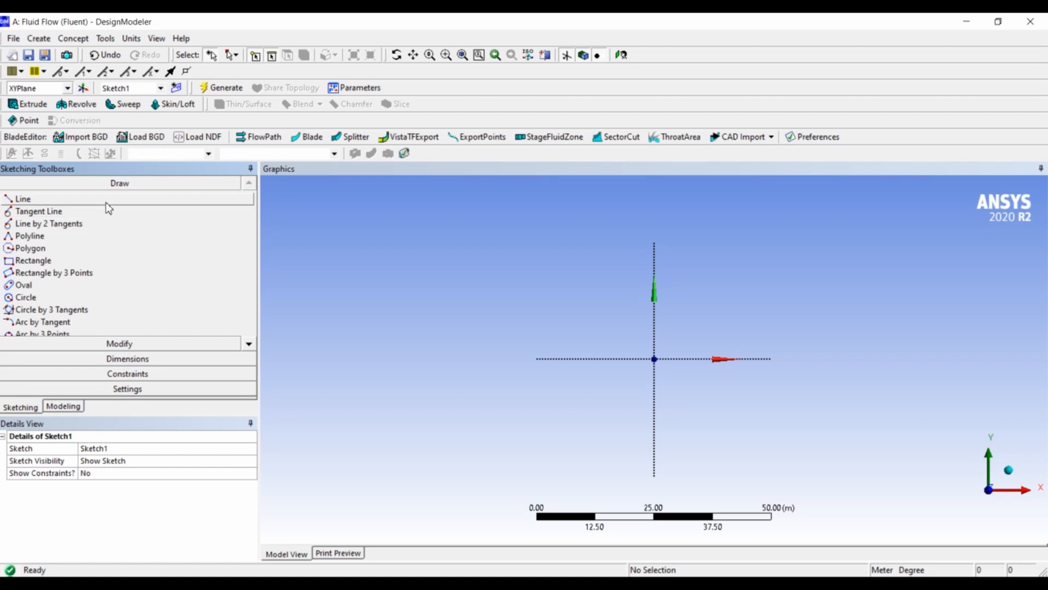
Sketch connected lines from the origin: about 5.6 m up the Y axis, 13.4 m horizontally, and sloping down to about (17.9, 2.3).
click(106, 200)
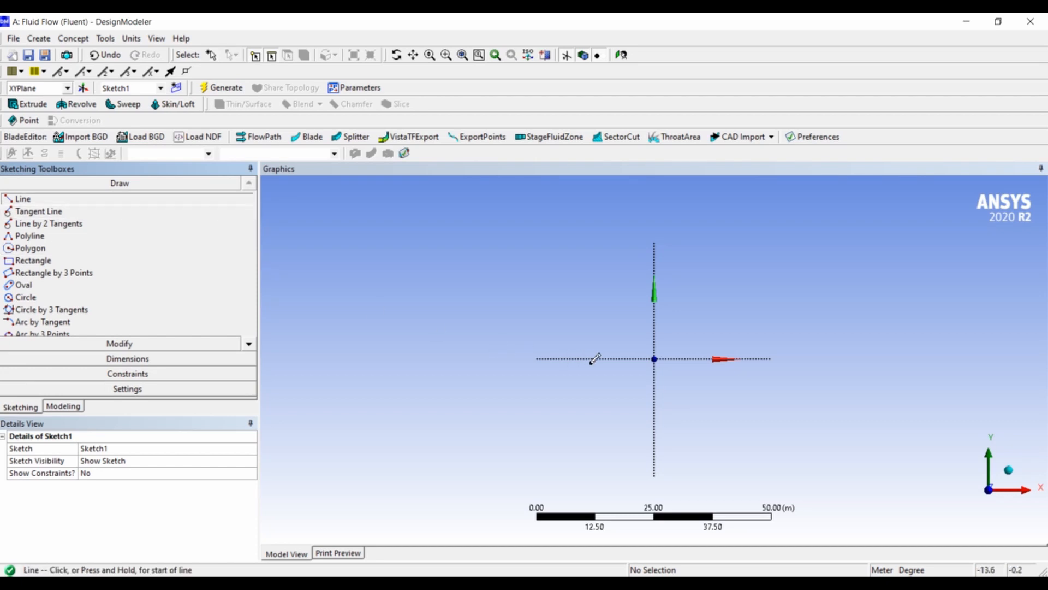
click(654, 360)
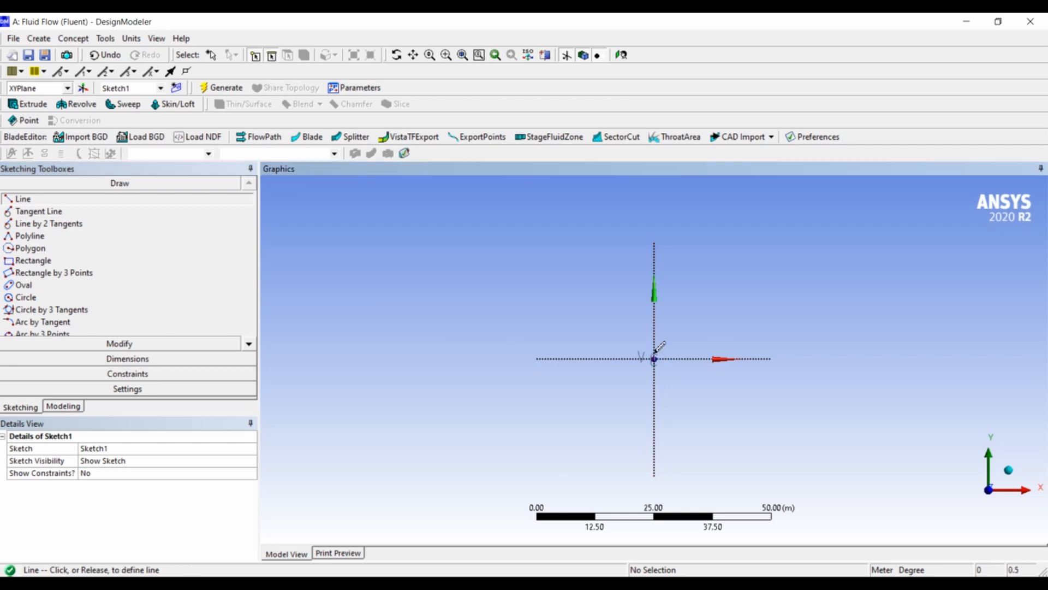
click(681, 331)
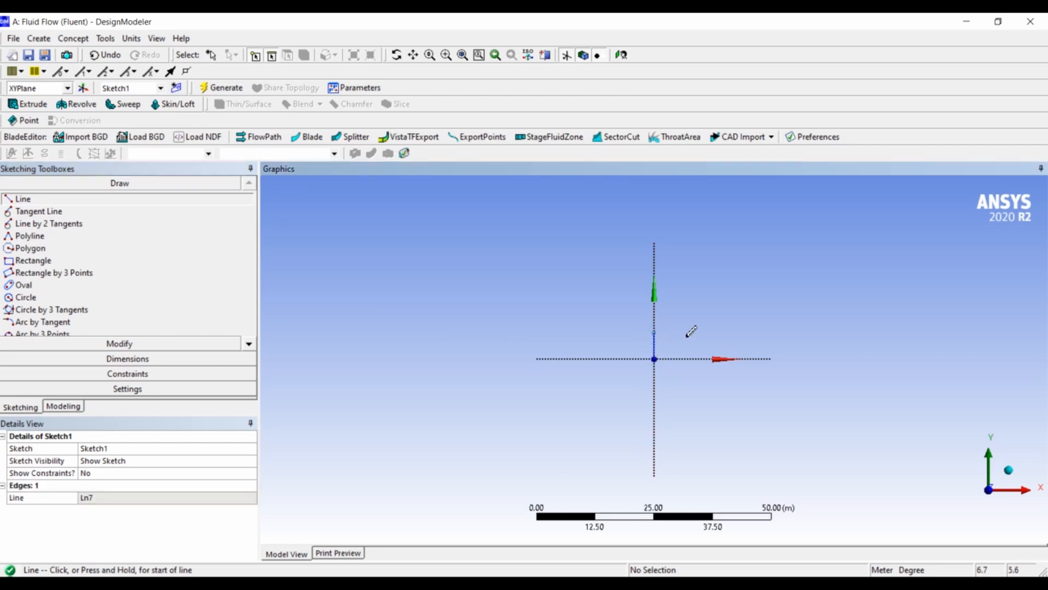
click(655, 330)
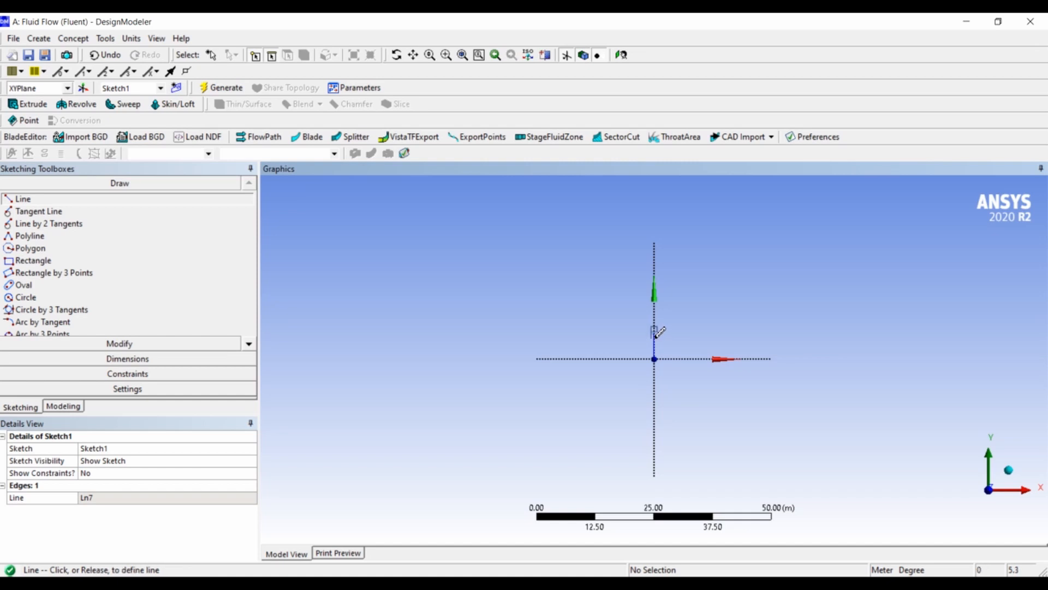
click(718, 332)
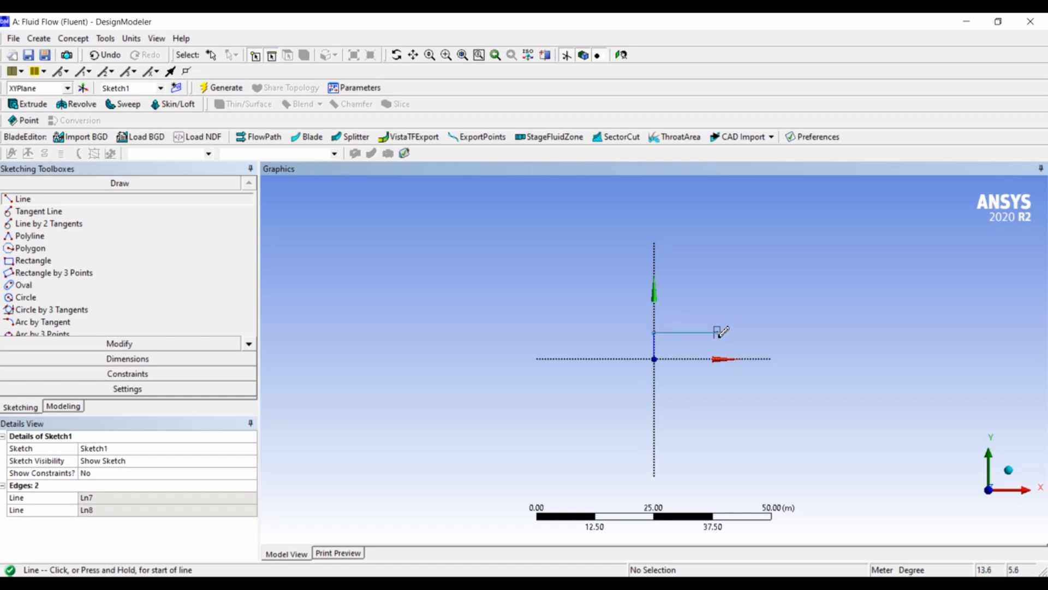
click(718, 331)
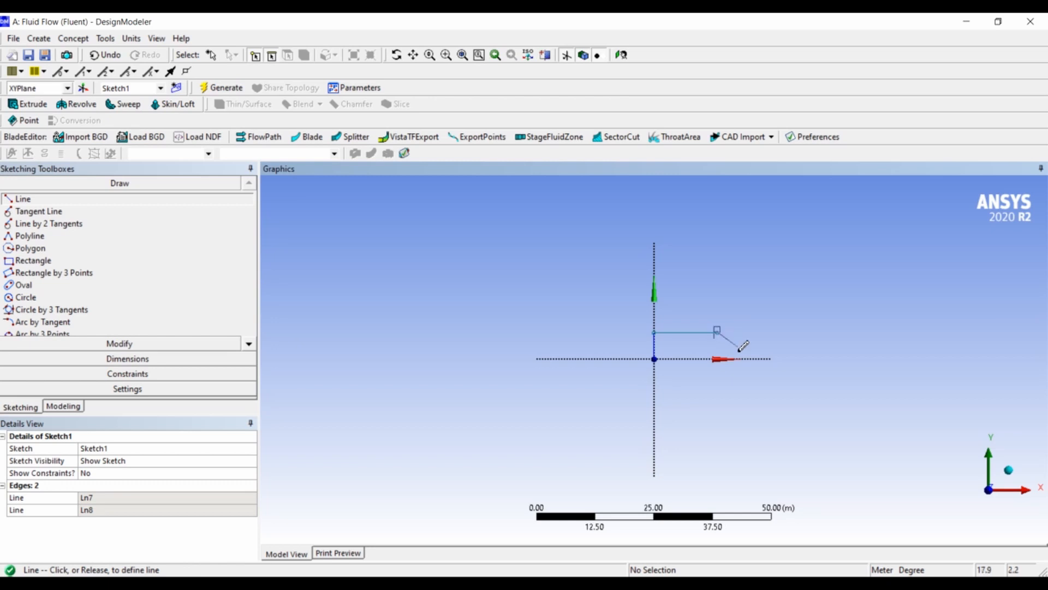
click(738, 347)
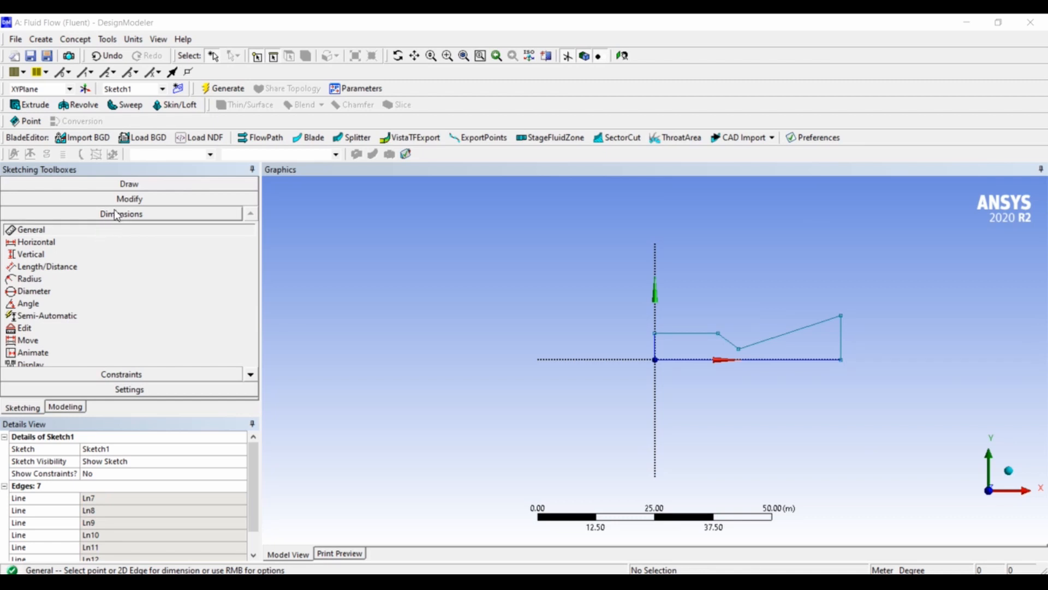
Add a horizontal dimension from the vertical axis to the end of the straight upper inlet line.
click(39, 240)
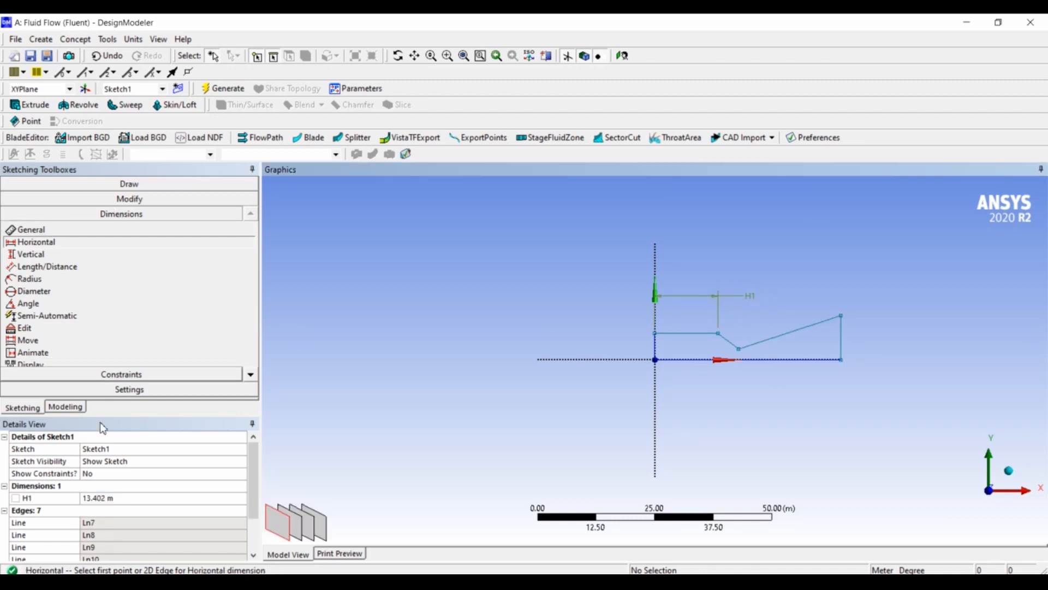
scroll(90, 462, down, 2)
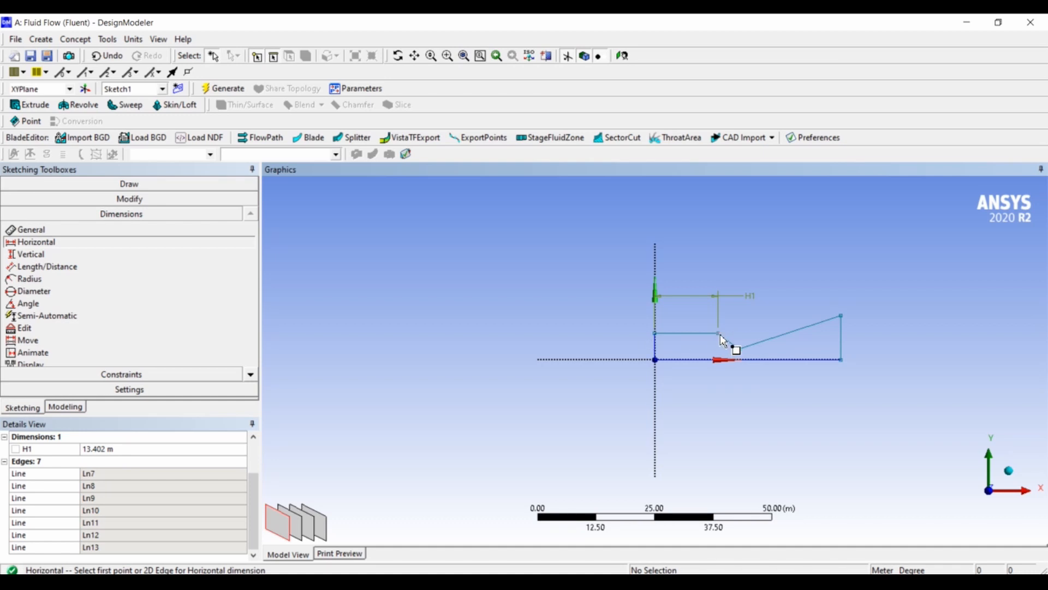
key(Escape)
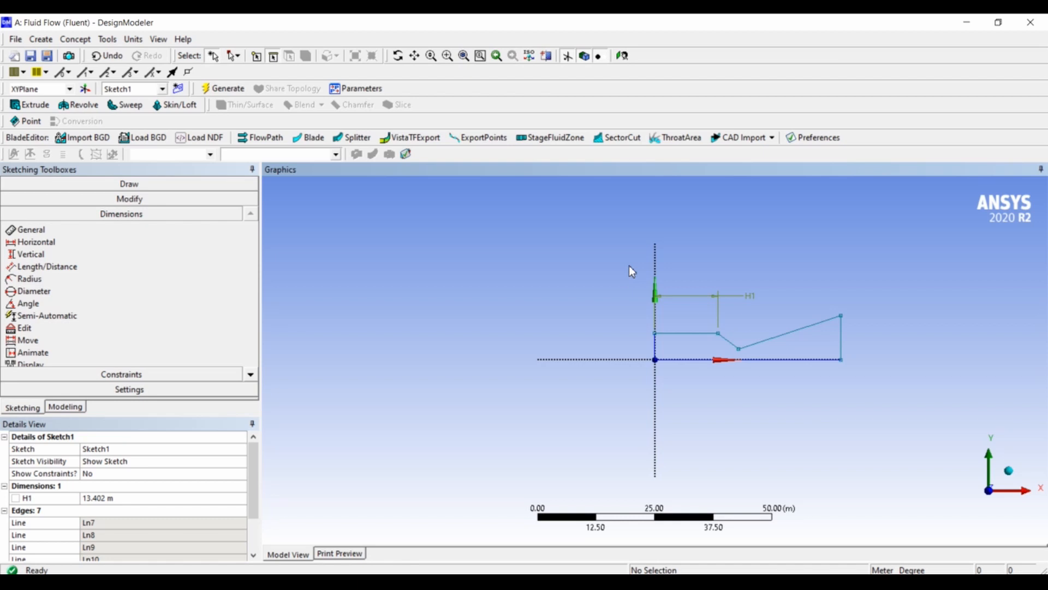
Add a horizontal dimension between the profile's lowest throat point and the vertical outlet line, placed above the sloping wall.
mouse_move(629, 266)
right_down()
mouse_move(704, 333)
mouse_move(803, 367)
mouse_move(870, 413)
right_up()
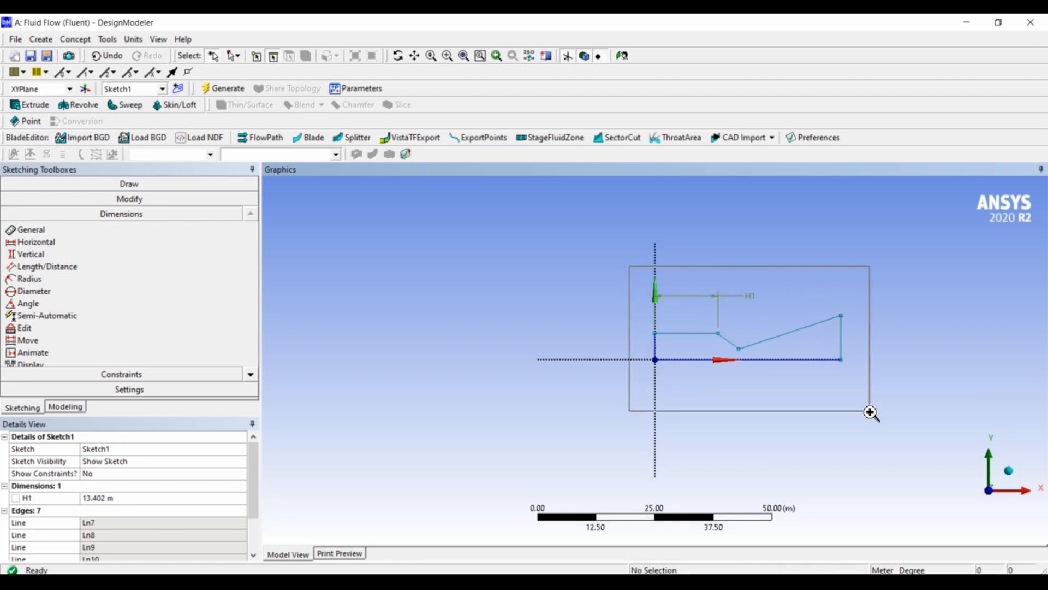
right_drag(871, 412, 870, 414)
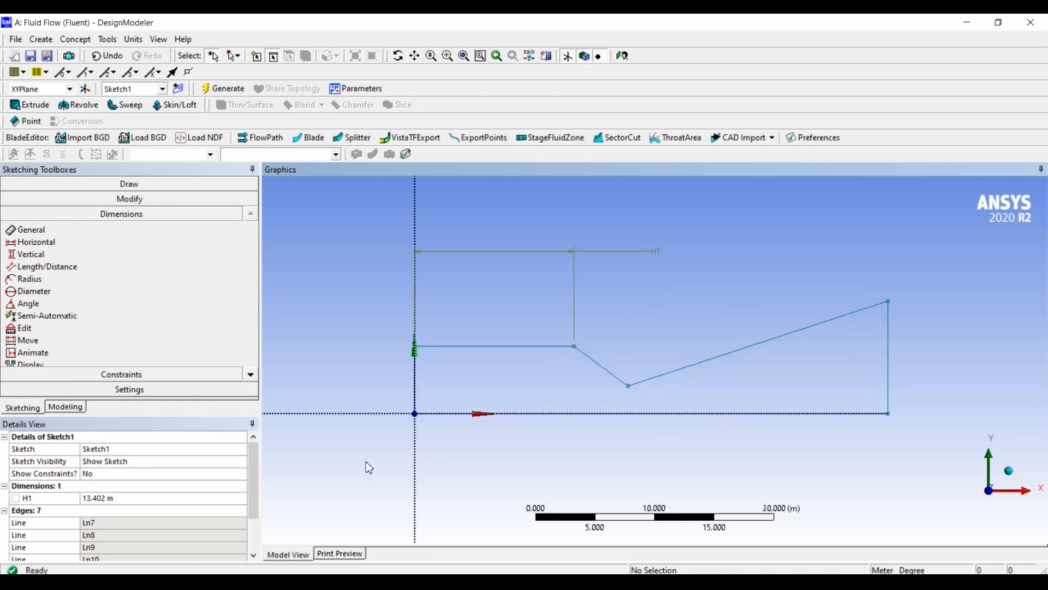
click(40, 242)
click(628, 386)
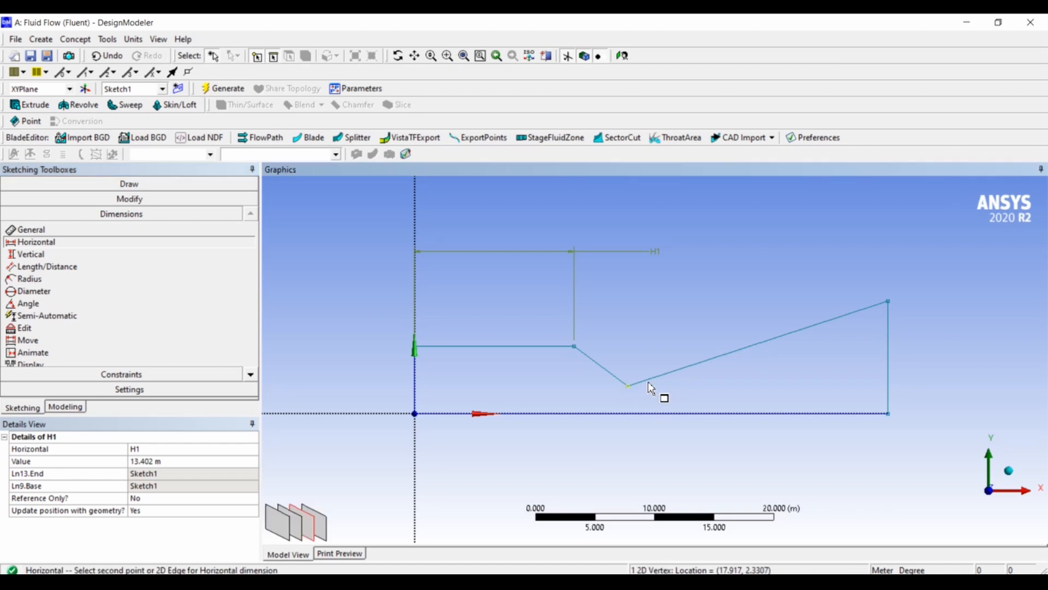
click(889, 344)
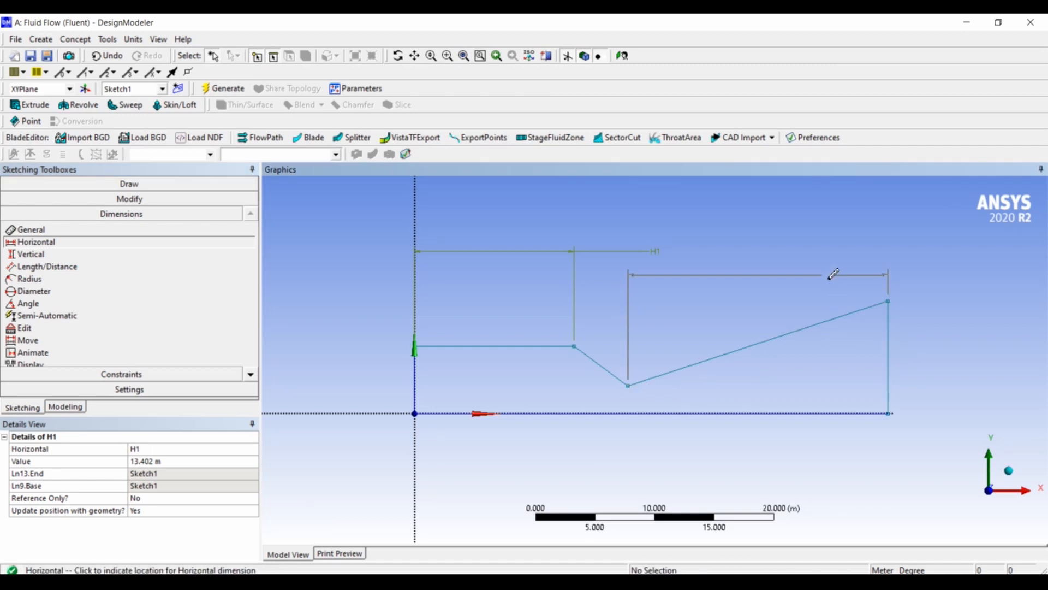
click(755, 297)
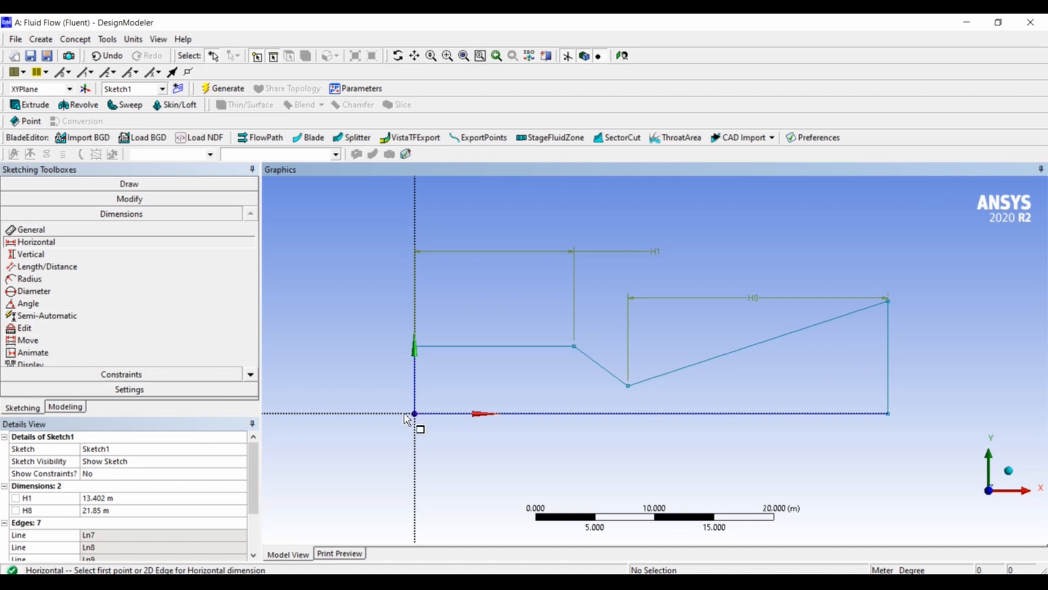
Add a vertical dimension between the straight upper inlet line and the bottom axis line, placed beside the inlet.
click(120, 255)
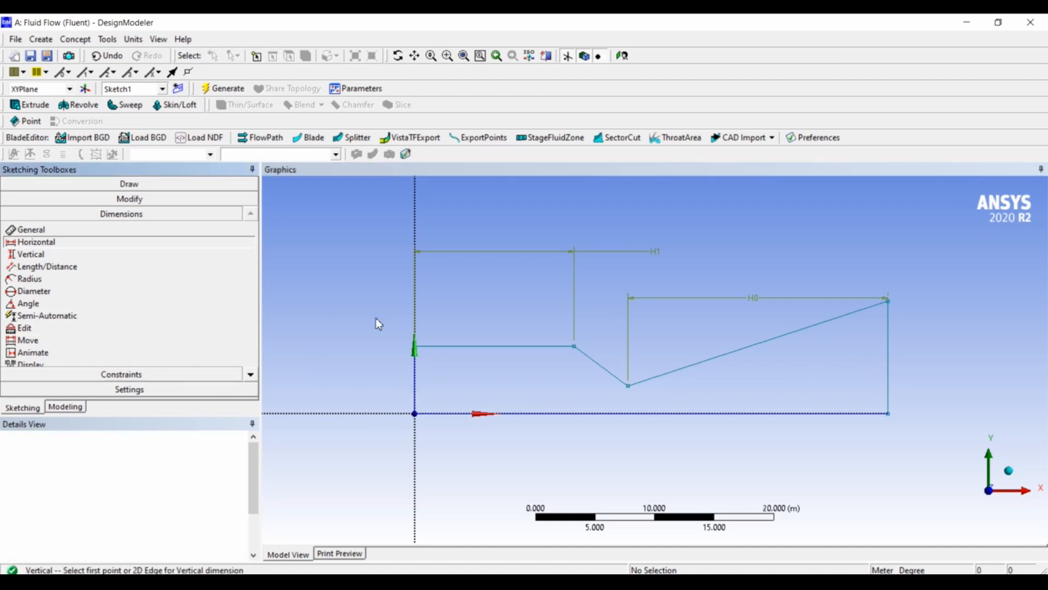
click(457, 346)
click(468, 414)
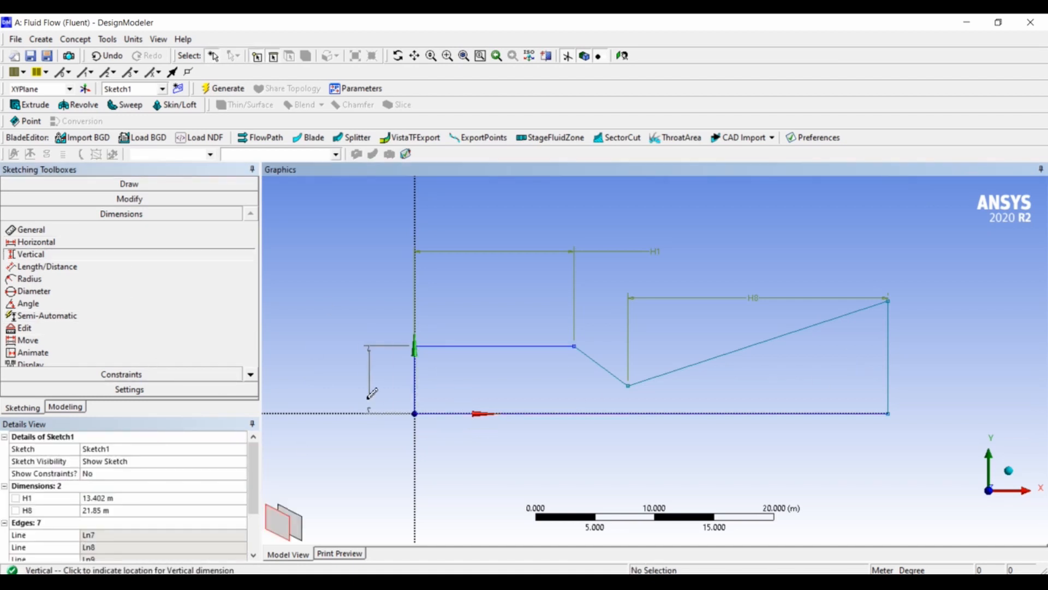
click(377, 392)
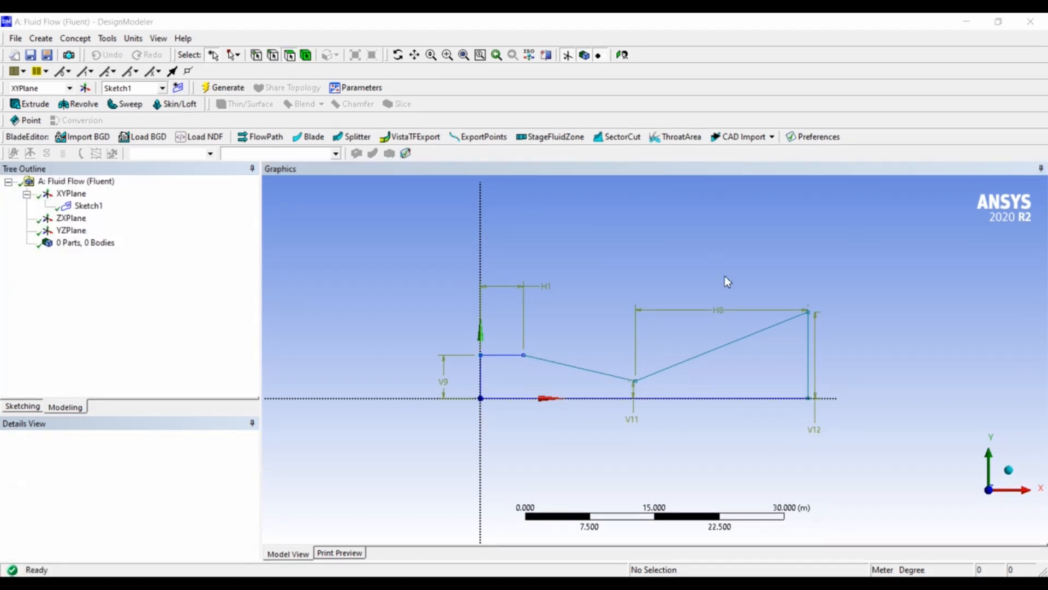
Create a surface from Sketch1 with the Add Material operation and generate it.
click(75, 38)
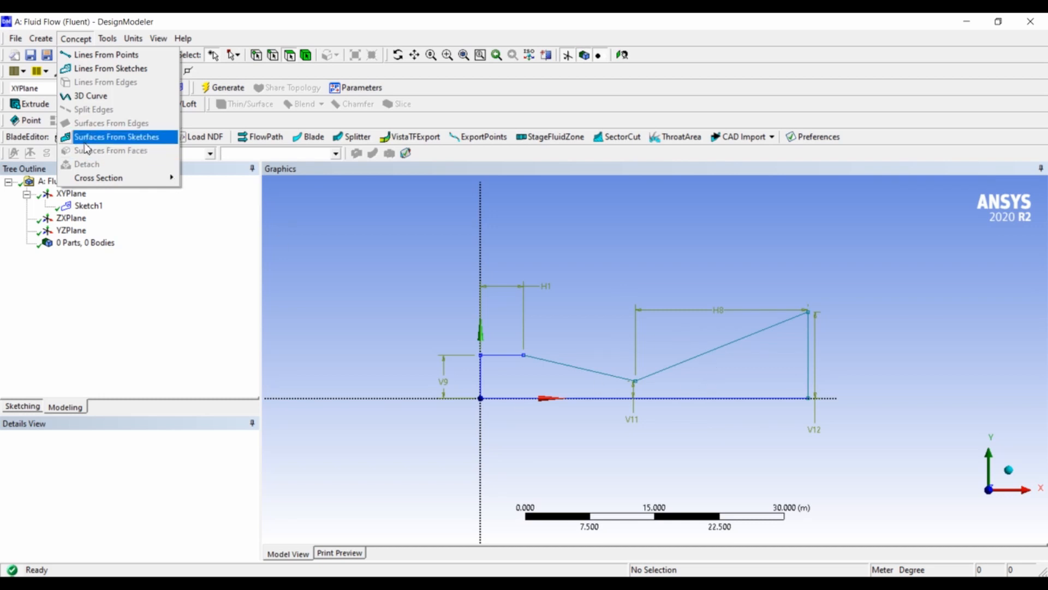
click(131, 141)
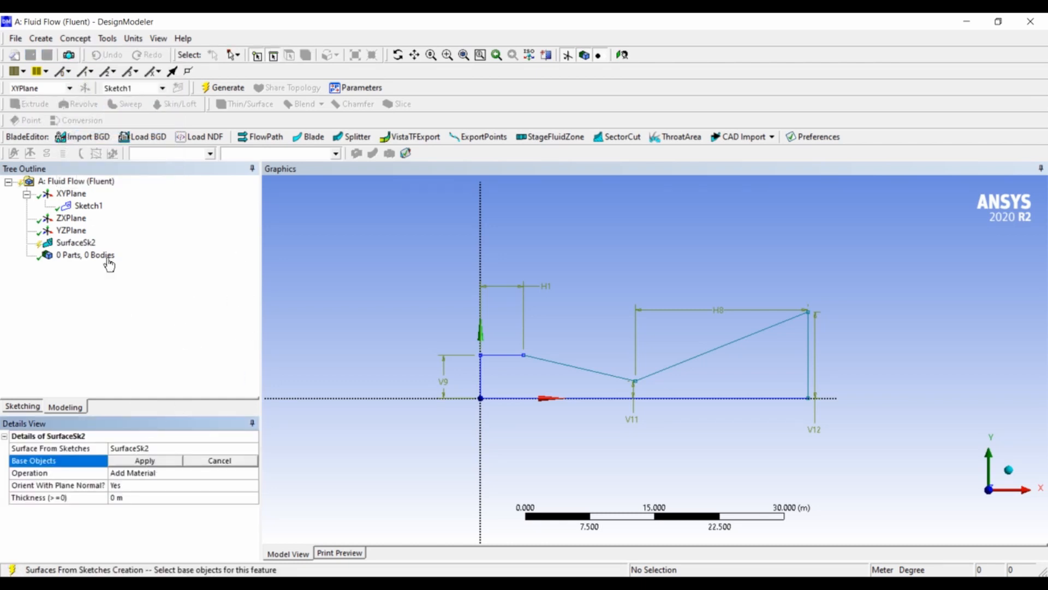
click(156, 464)
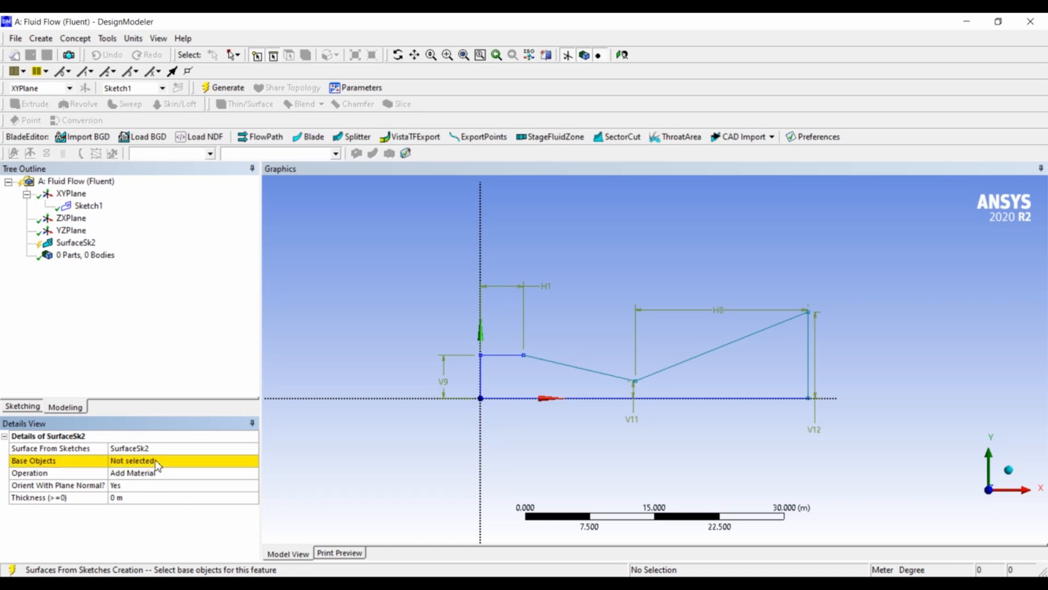
click(89, 205)
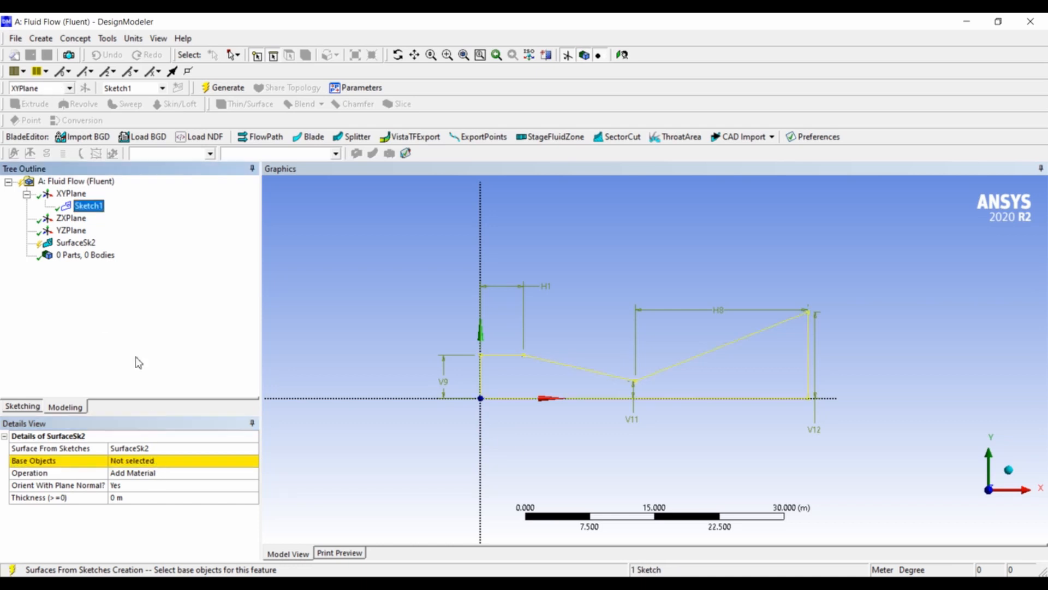
click(143, 460)
click(146, 461)
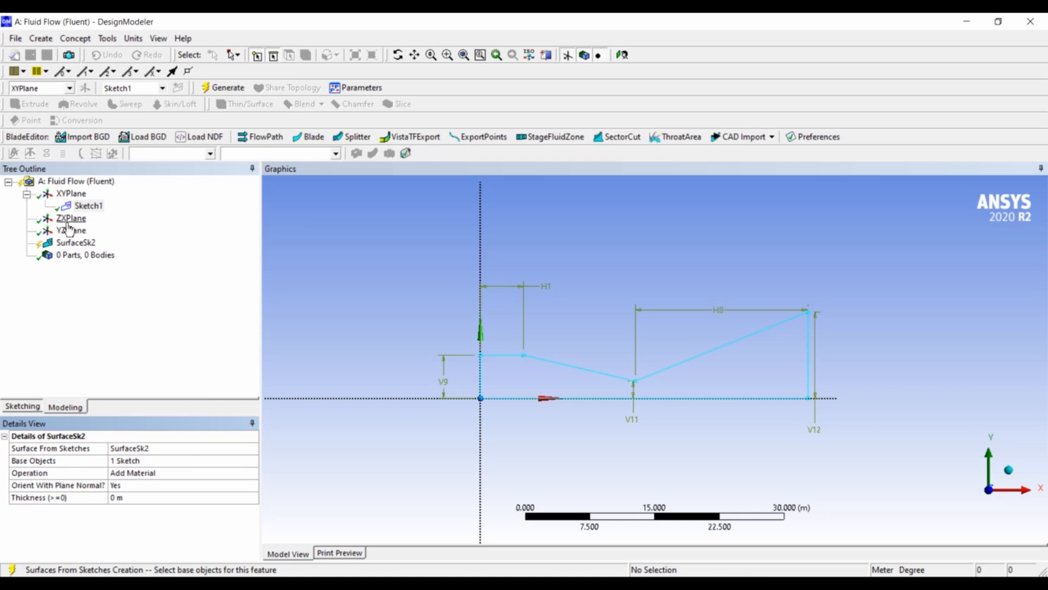
click(79, 243)
click(242, 91)
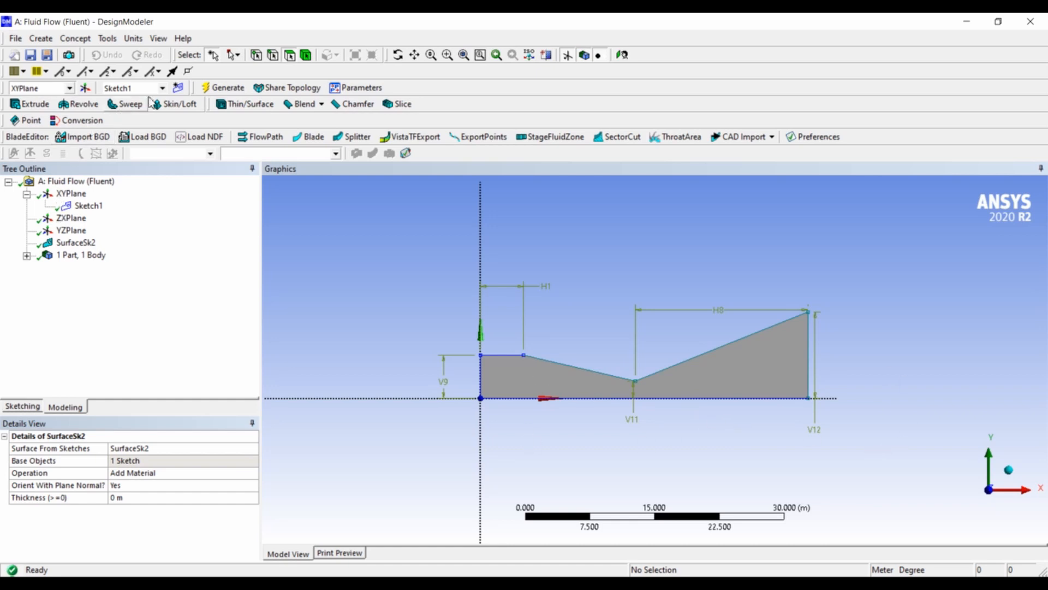
Create a second sketch on the XY plane and enter sketching mode for it.
click(177, 89)
click(89, 219)
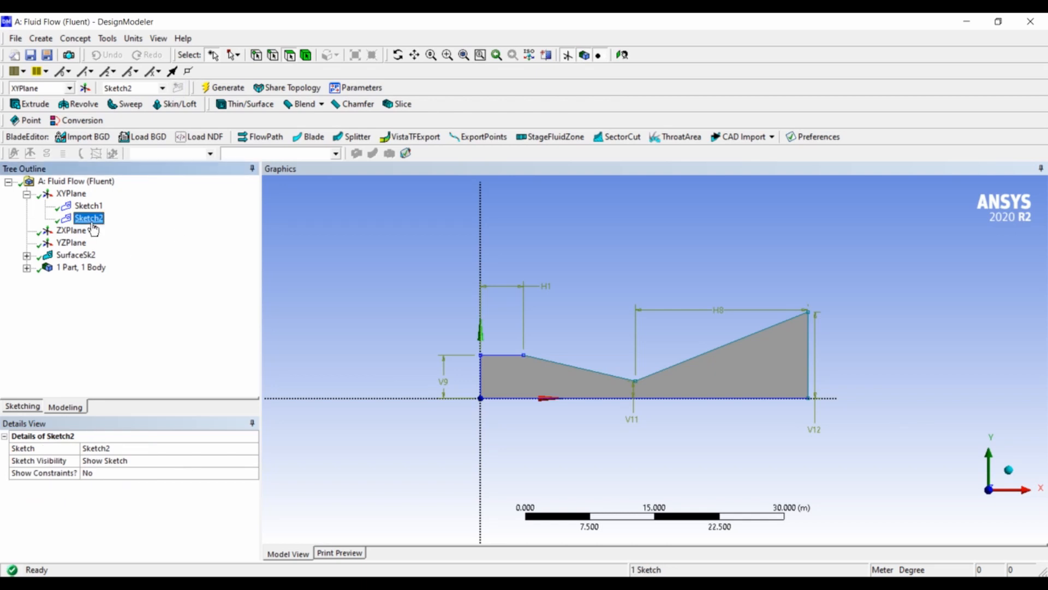
click(33, 409)
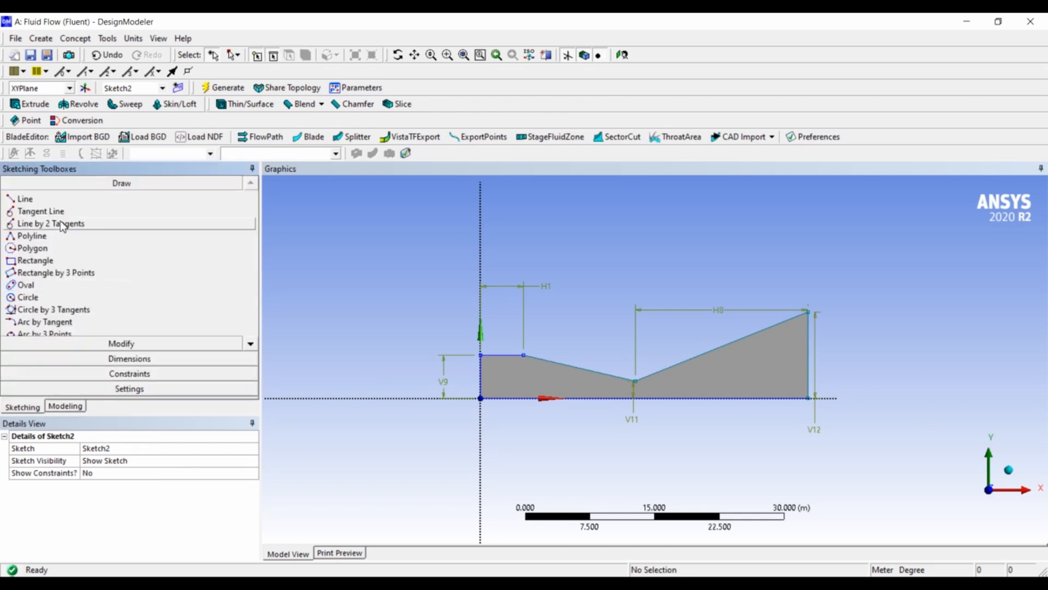
Draw a vertical line about 5 m long from the end of the straight upper inlet line down to the X axis.
click(70, 197)
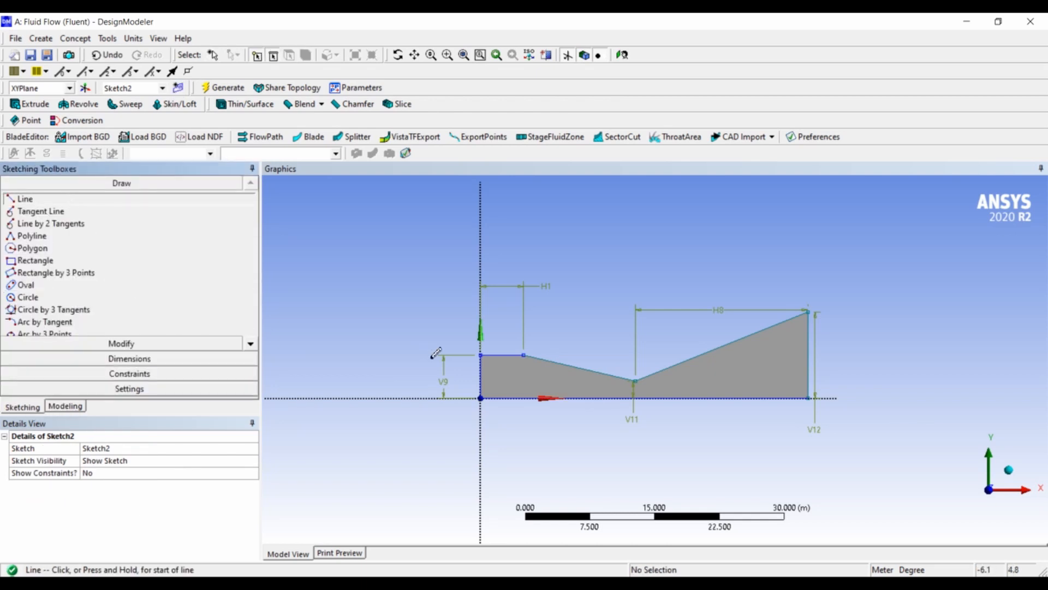
right_drag(512, 329, 551, 430)
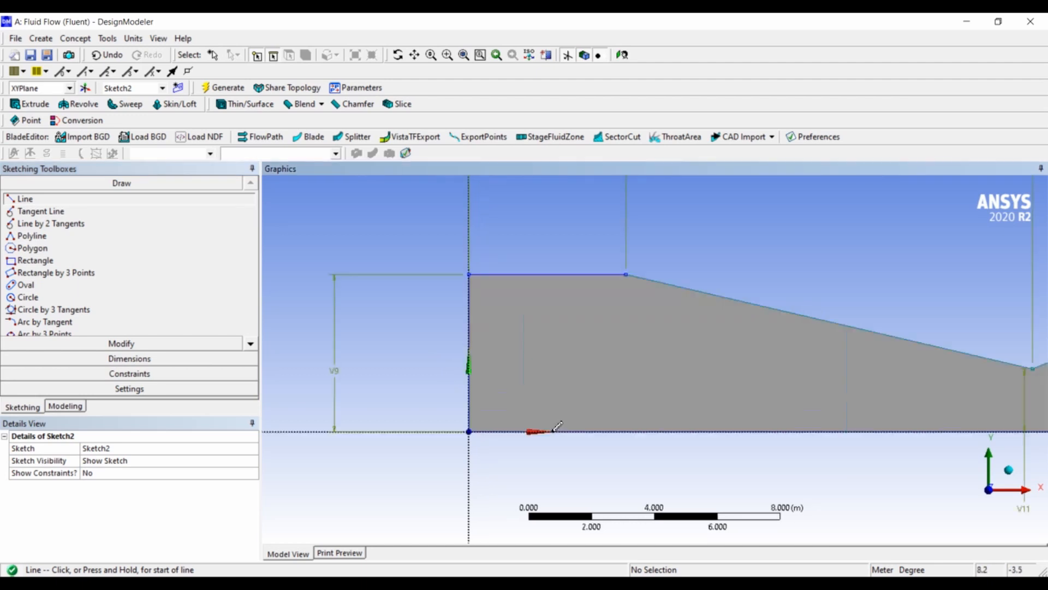
click(627, 274)
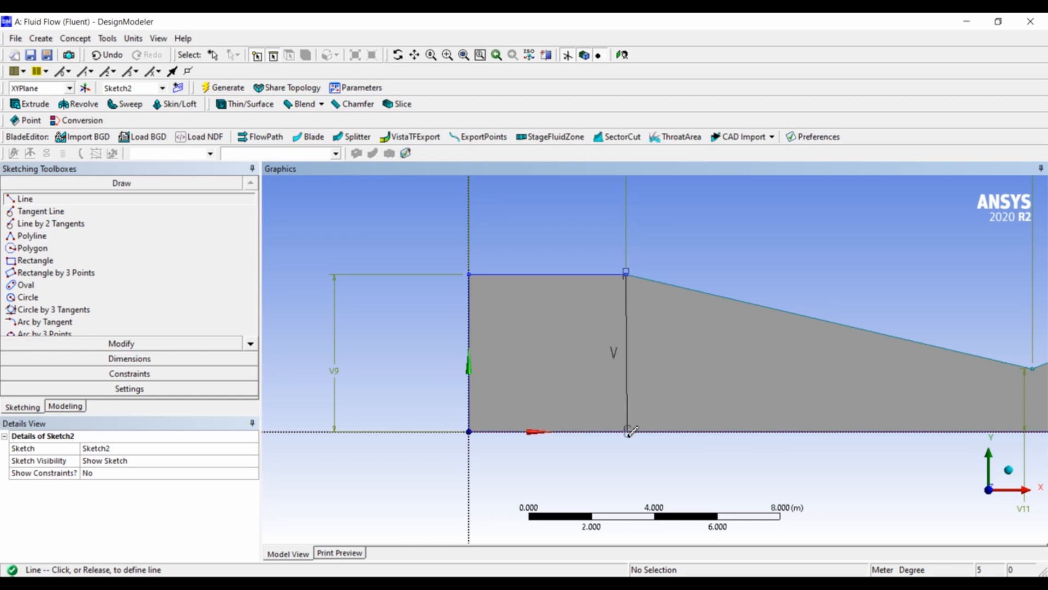
click(628, 432)
scroll(812, 286, down, 5)
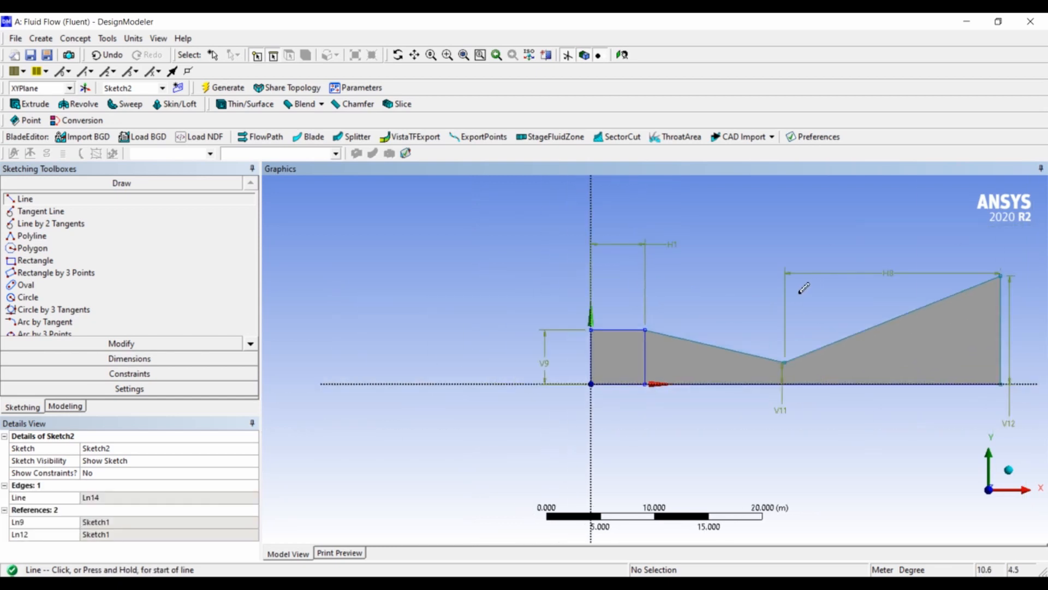
Draw a vertical line from the throat point straight down past the X axis to about y = -1.9 m.
scroll(819, 431, up, 5)
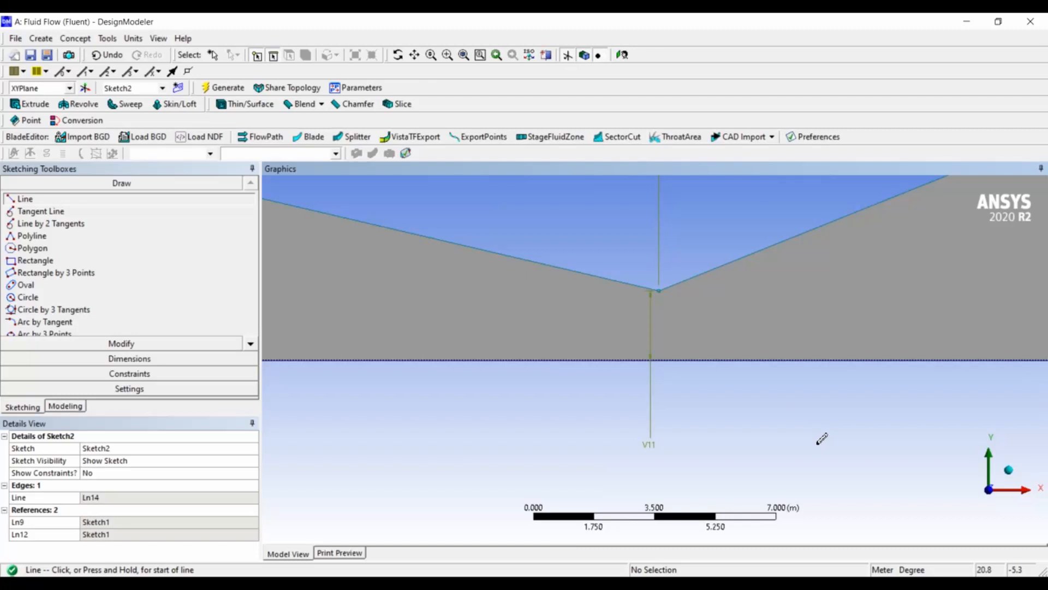
click(660, 292)
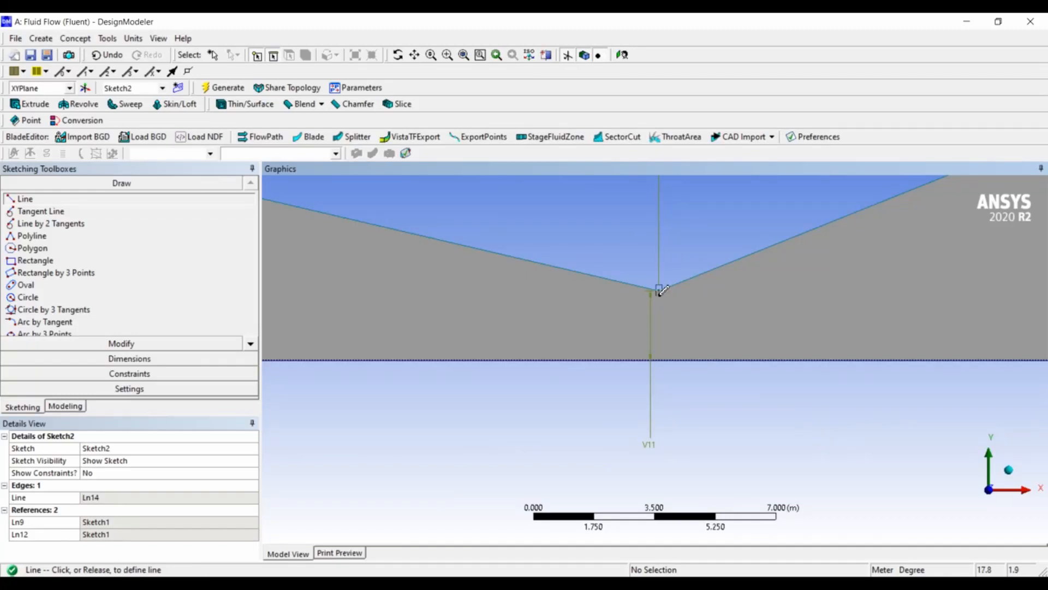
click(659, 427)
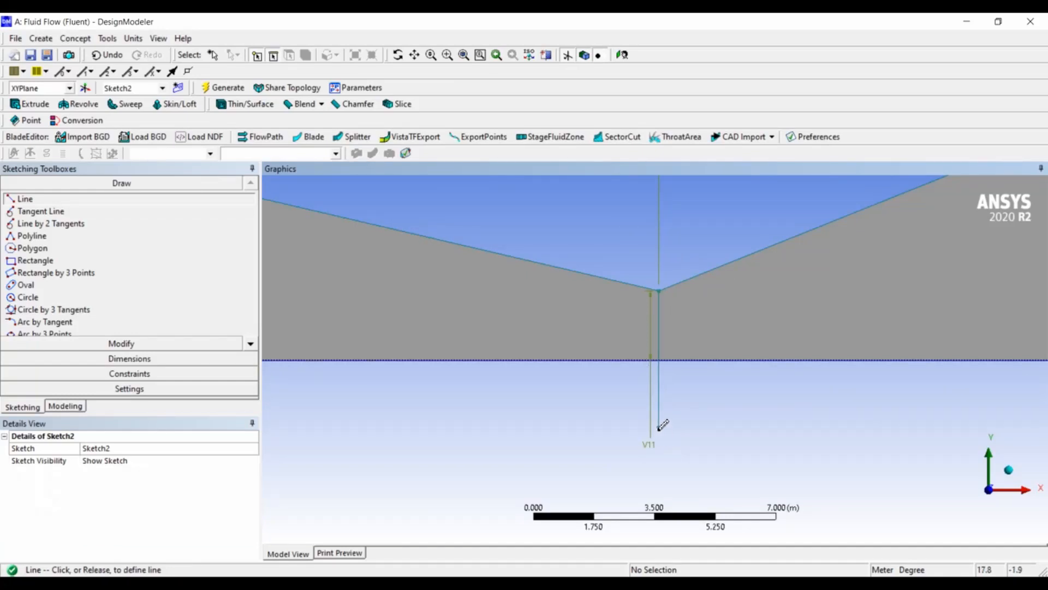
scroll(766, 383, down, 5)
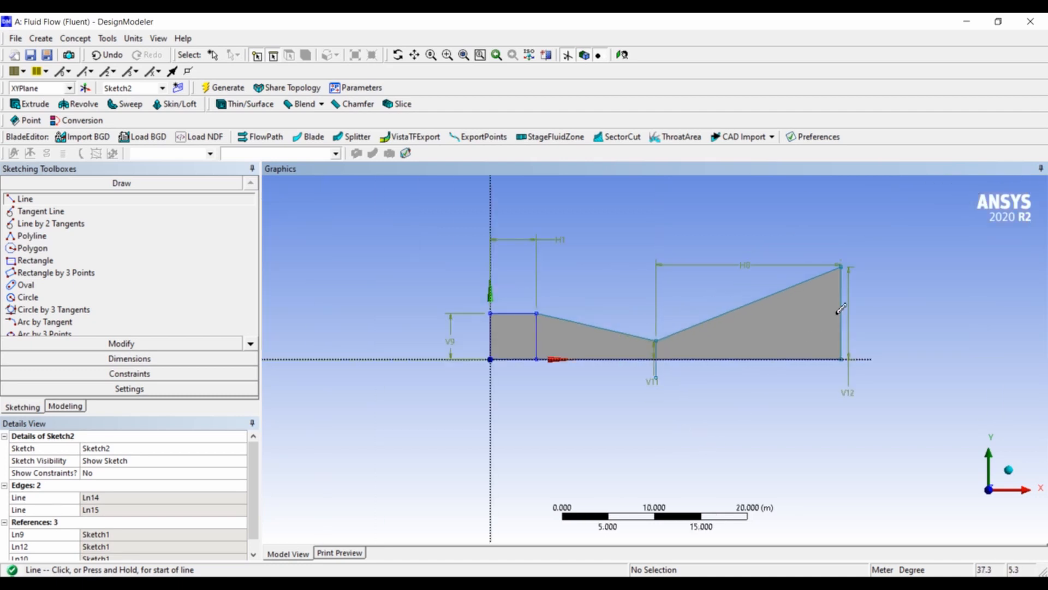
Create line bodies from Sketch2 with Lines From Sketches and generate them.
click(63, 407)
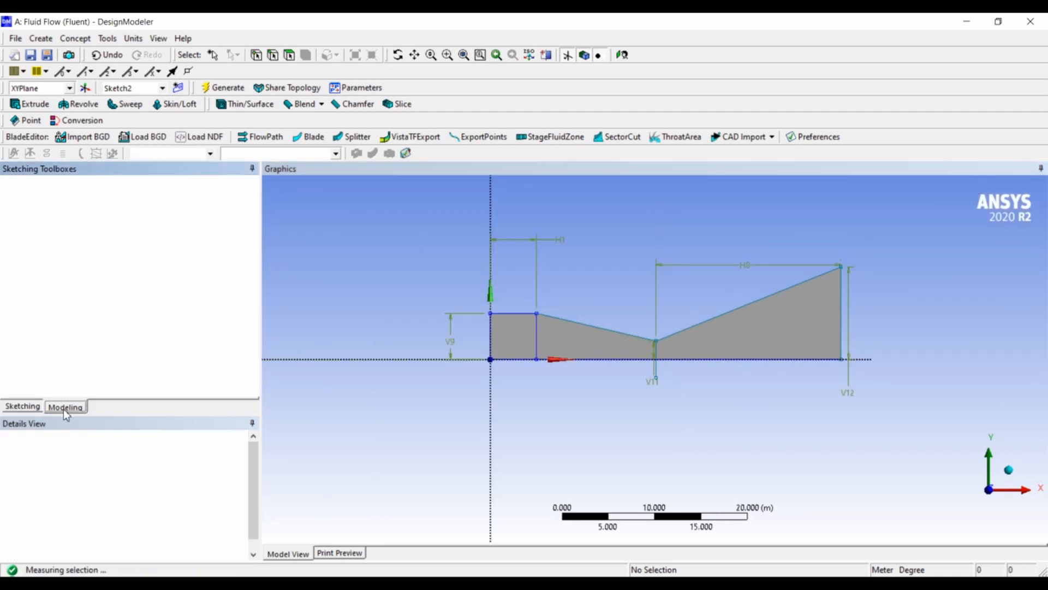
click(74, 40)
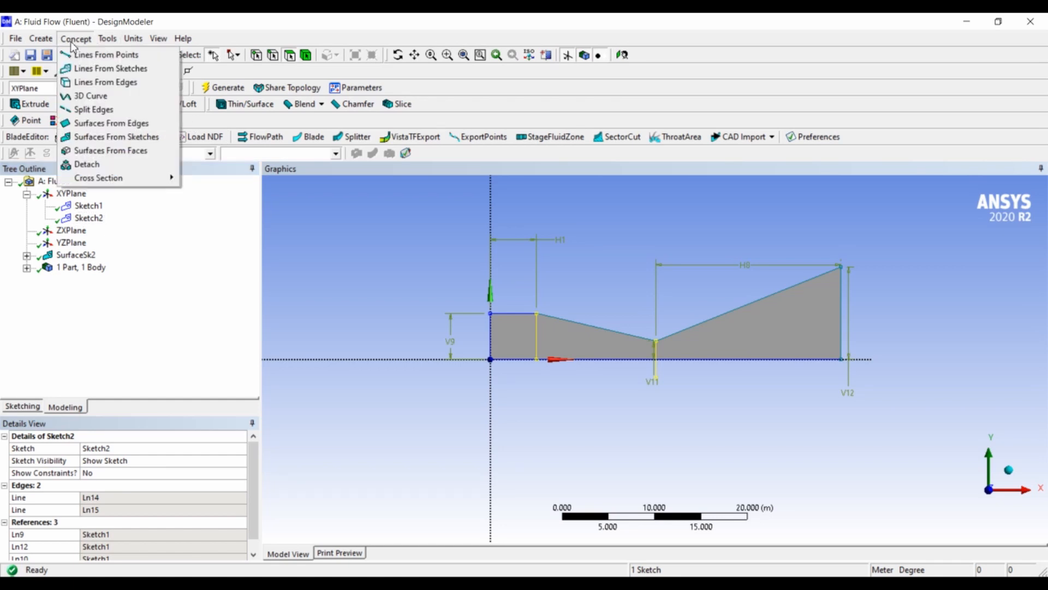
click(99, 68)
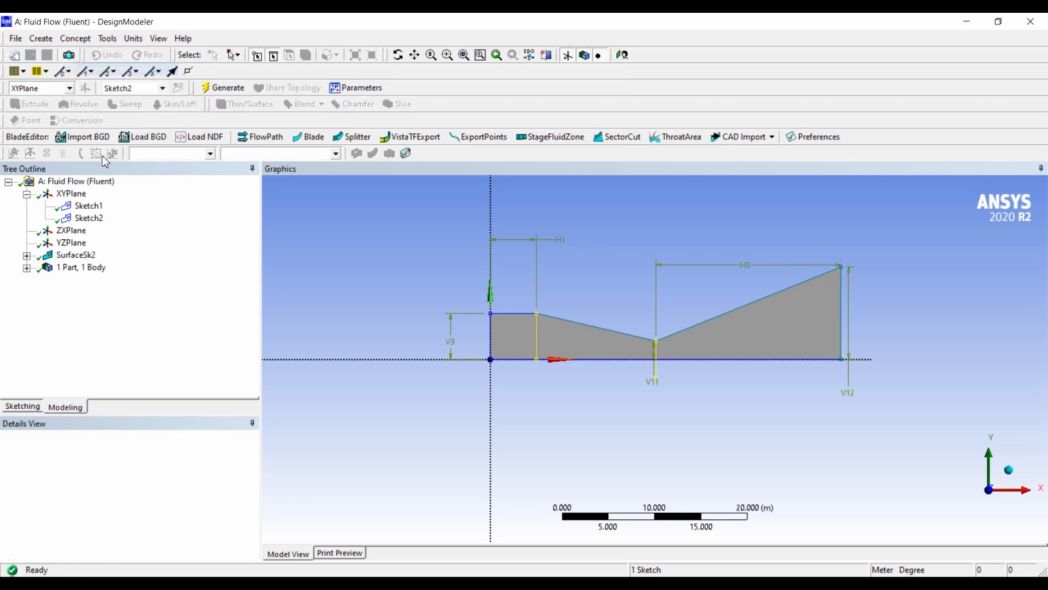
click(88, 218)
click(134, 461)
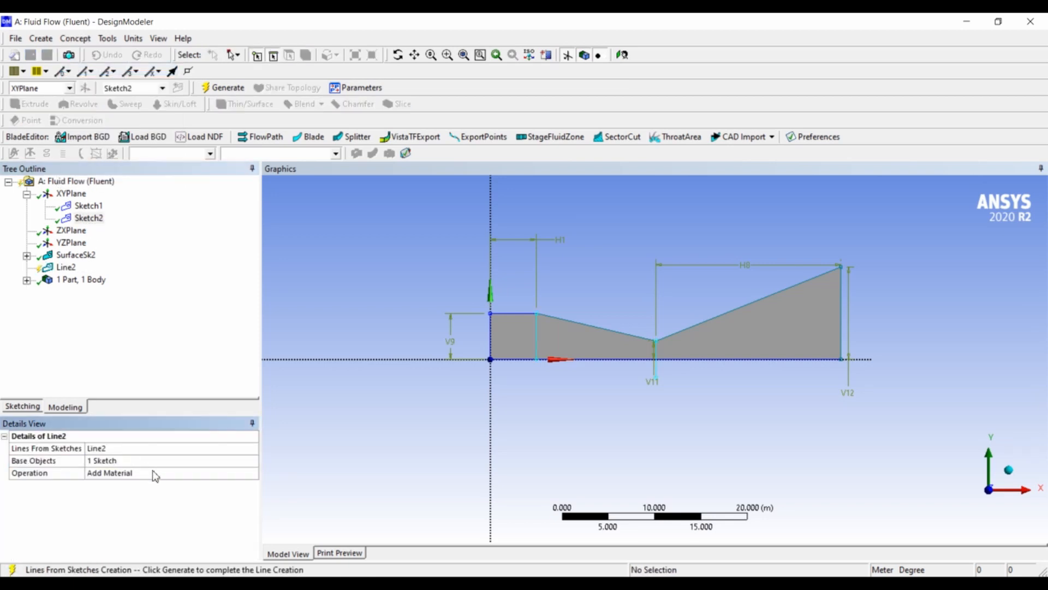
click(66, 267)
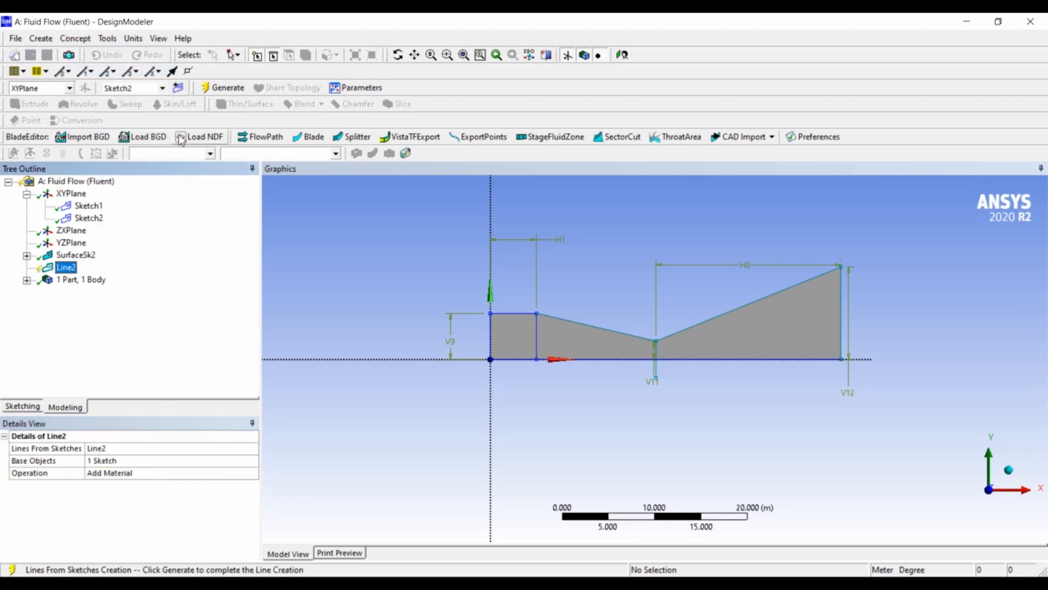
click(224, 91)
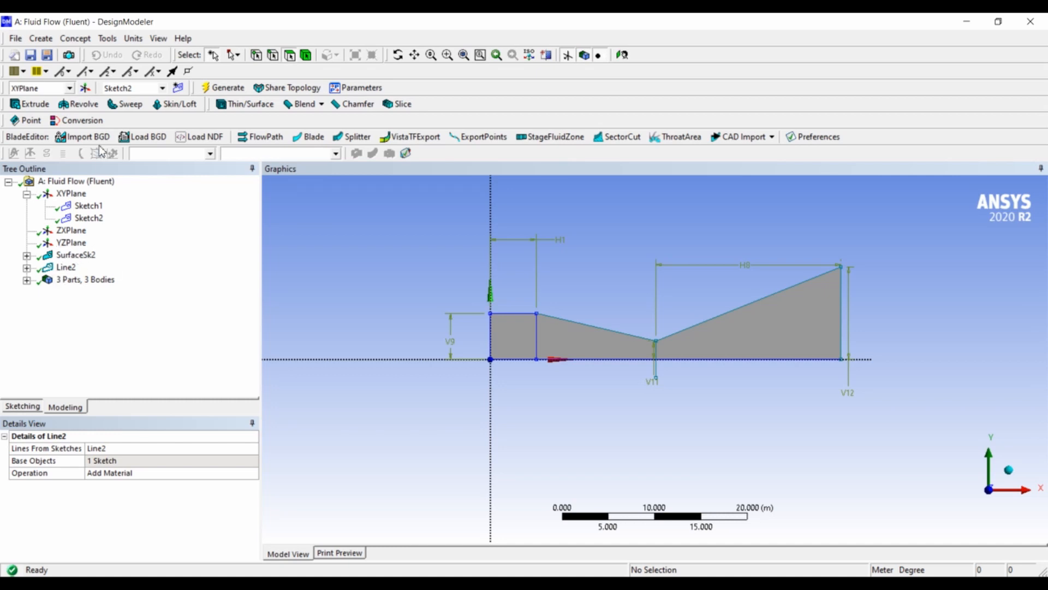
Start a Face Split by points and edges with the nozzle surface as the target face.
click(111, 40)
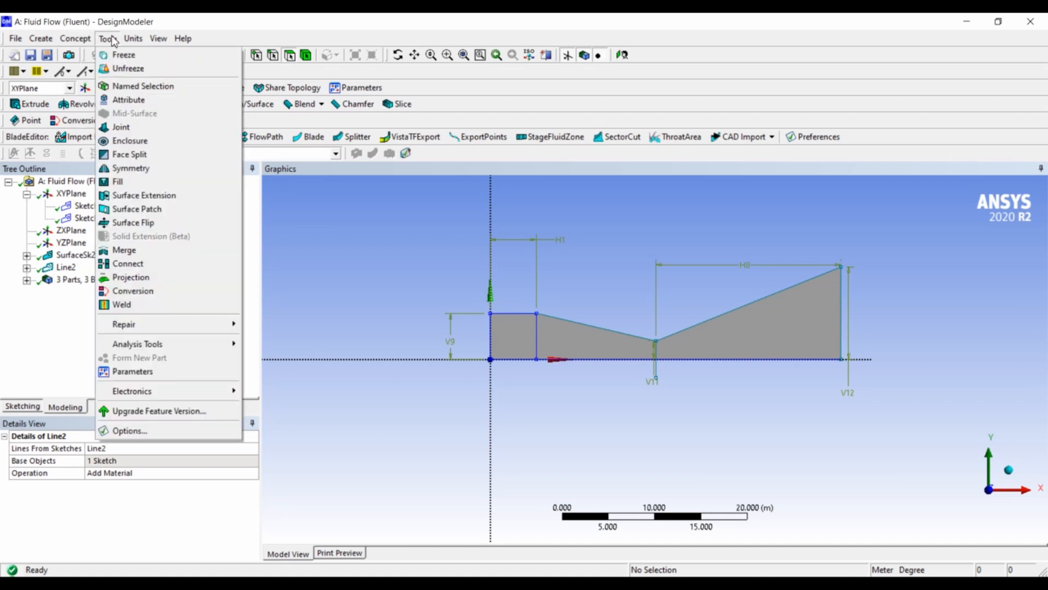
click(132, 155)
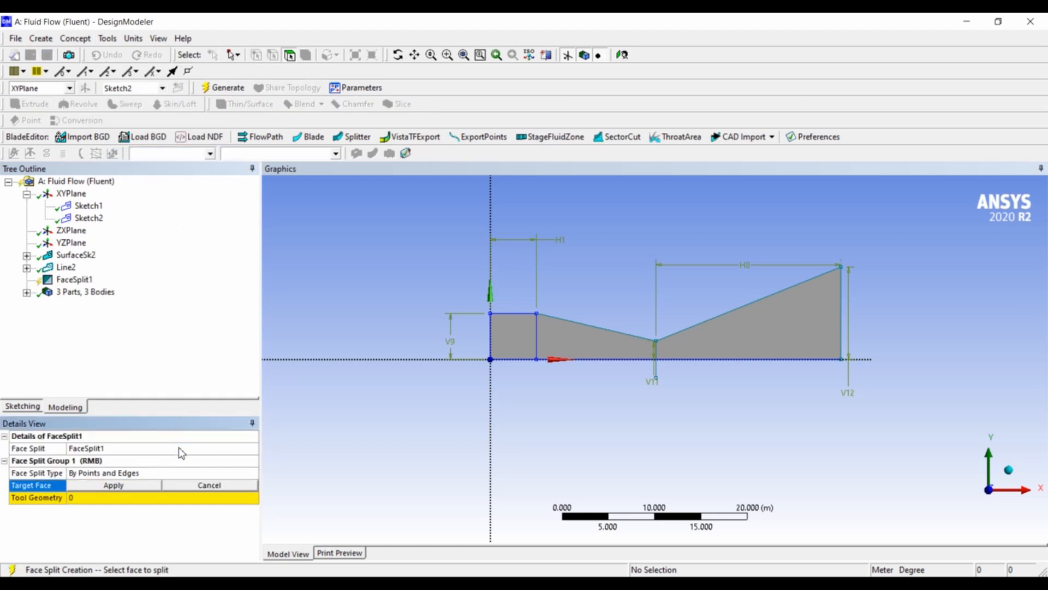
click(725, 336)
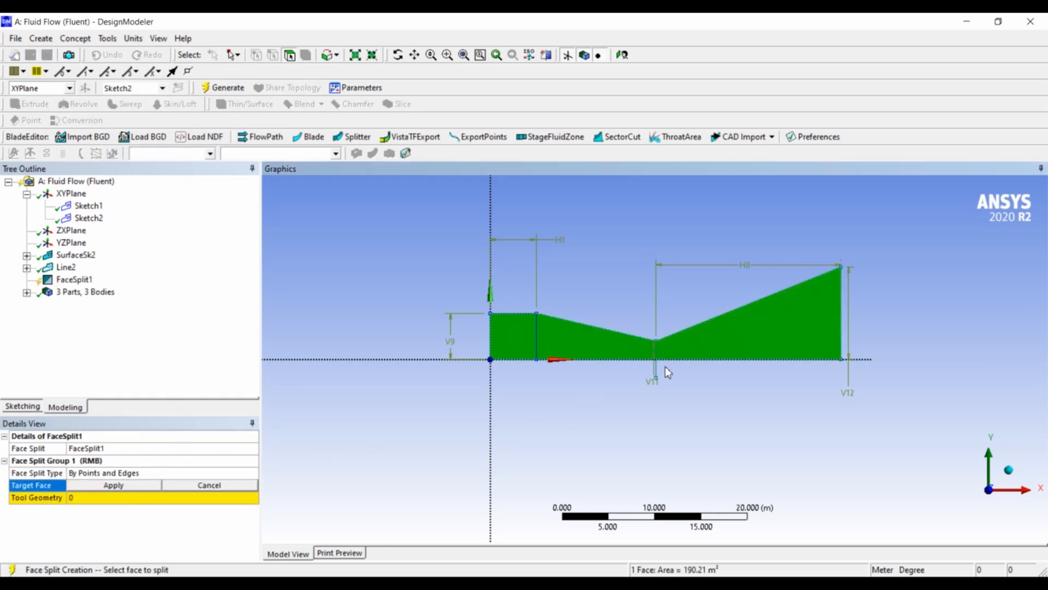
click(136, 483)
Set the vertical lines at the throat and the inlet section's end as the split's tool geometry and generate the Face Split.
click(137, 496)
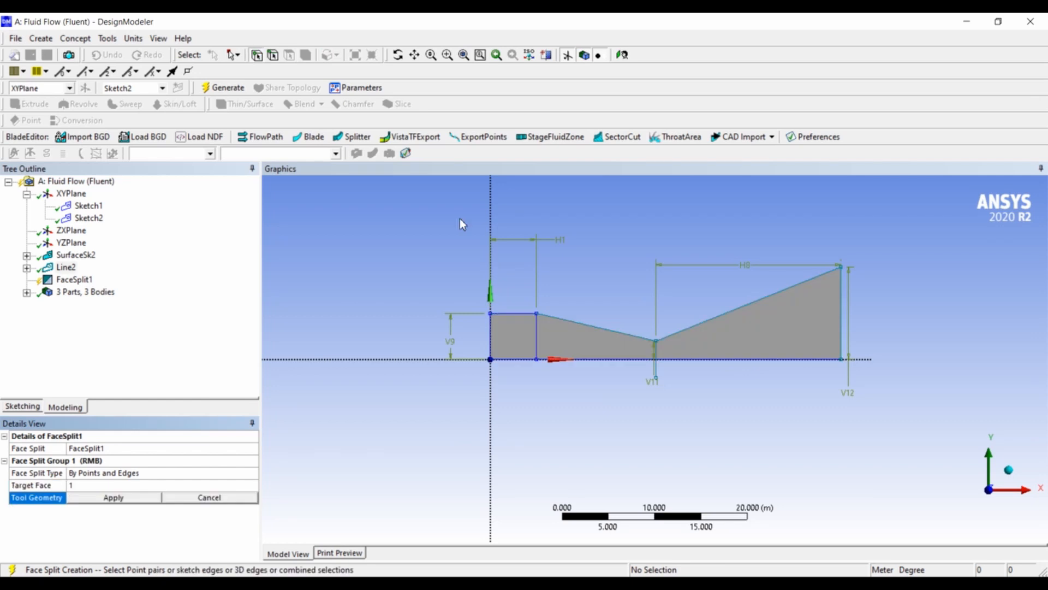
click(273, 56)
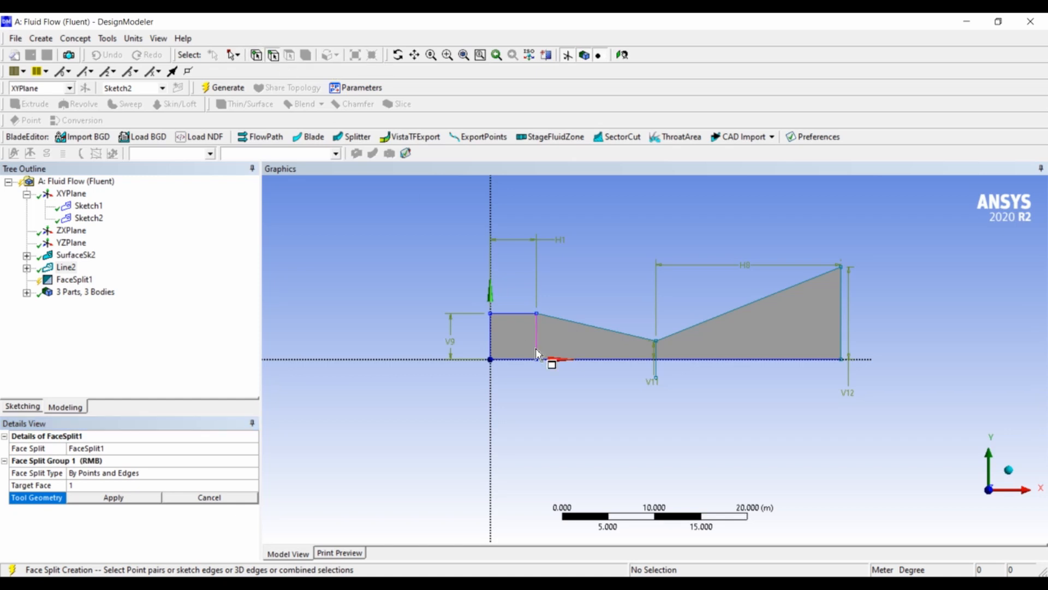
click(657, 352)
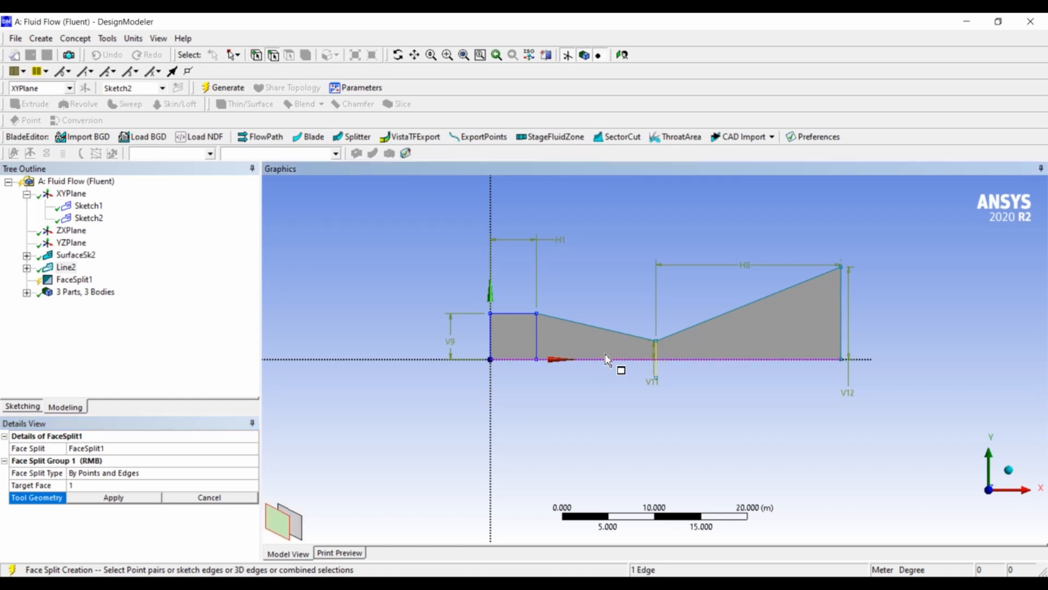
ctrl+click(537, 332)
click(137, 498)
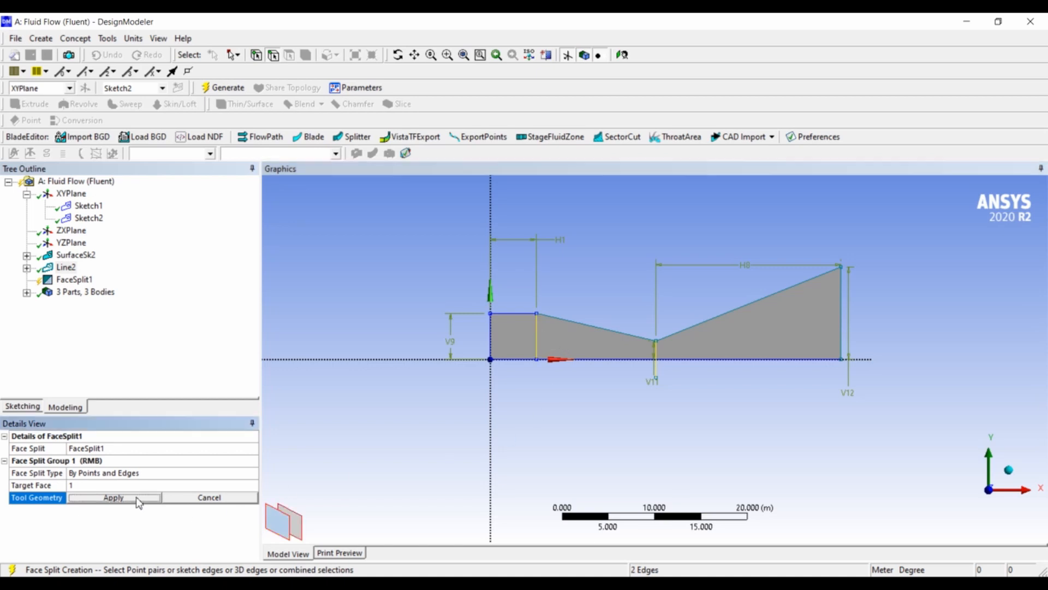
click(74, 281)
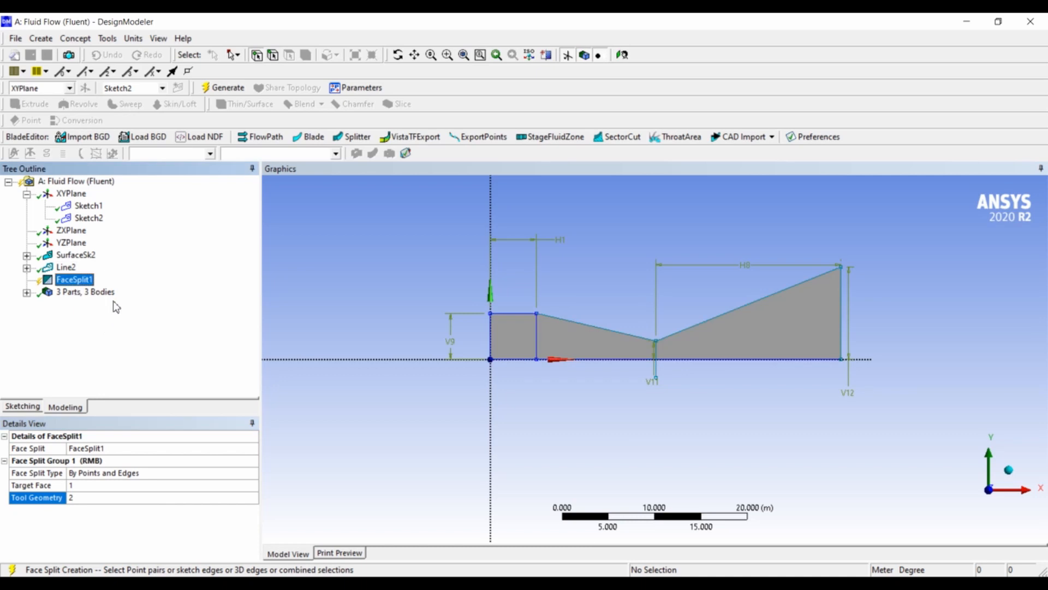
click(222, 87)
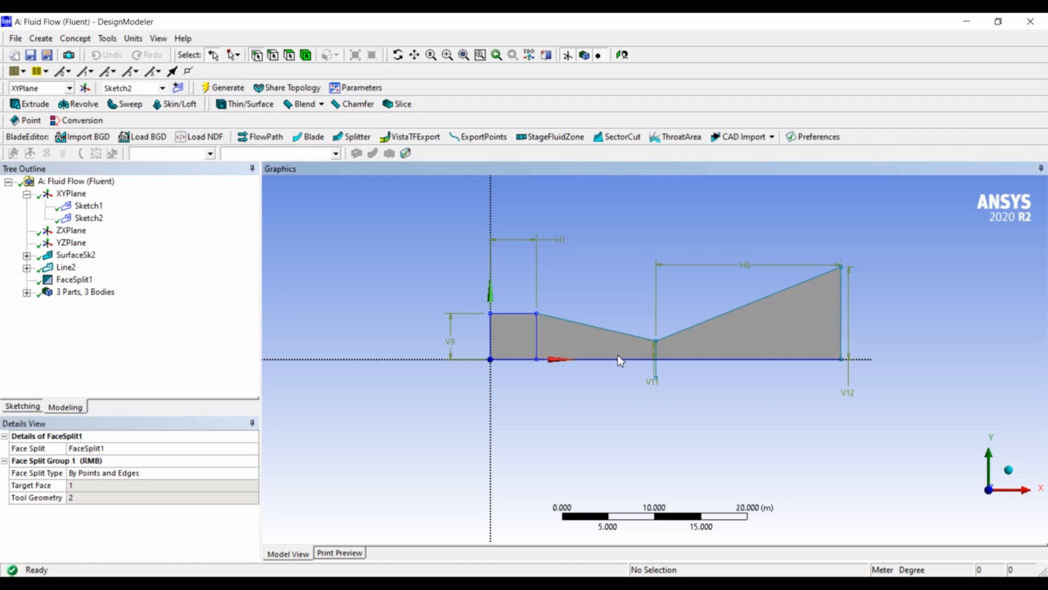
Suppress both line bodies, leaving the surface body active.
click(26, 292)
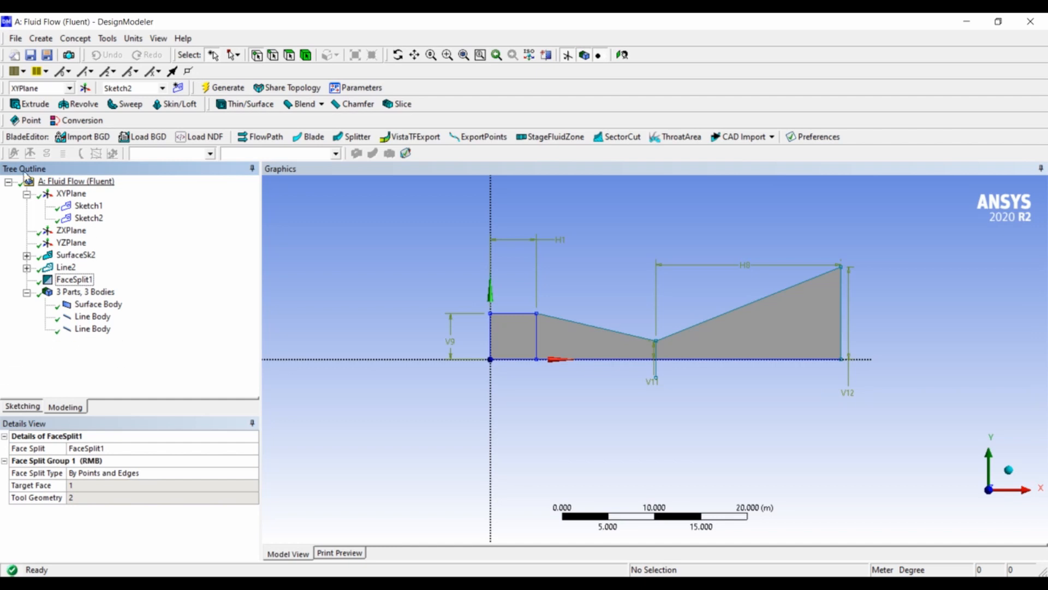
click(93, 329)
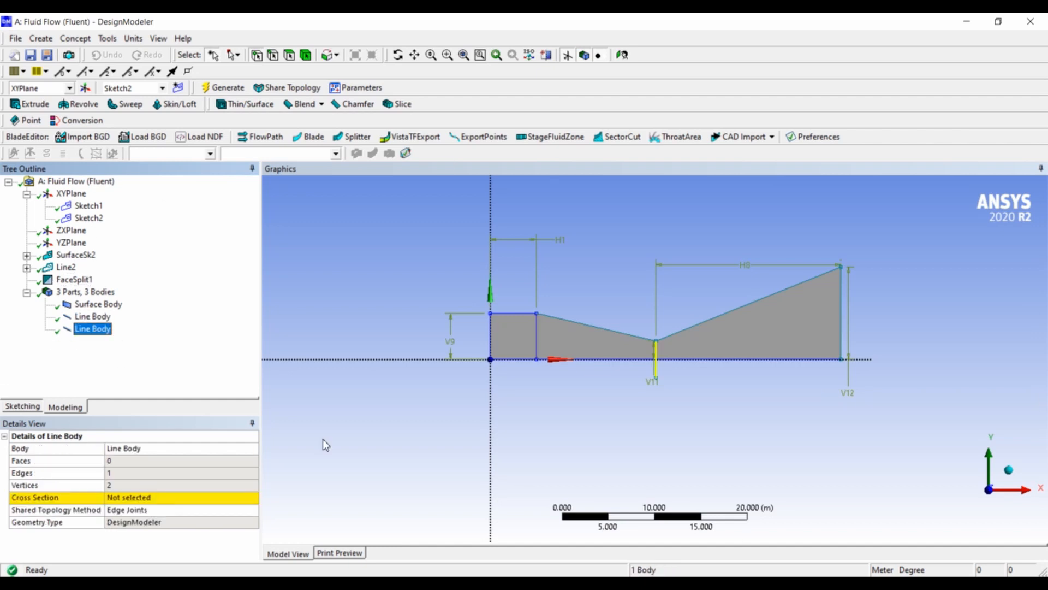
click(98, 317)
ctrl+click(103, 328)
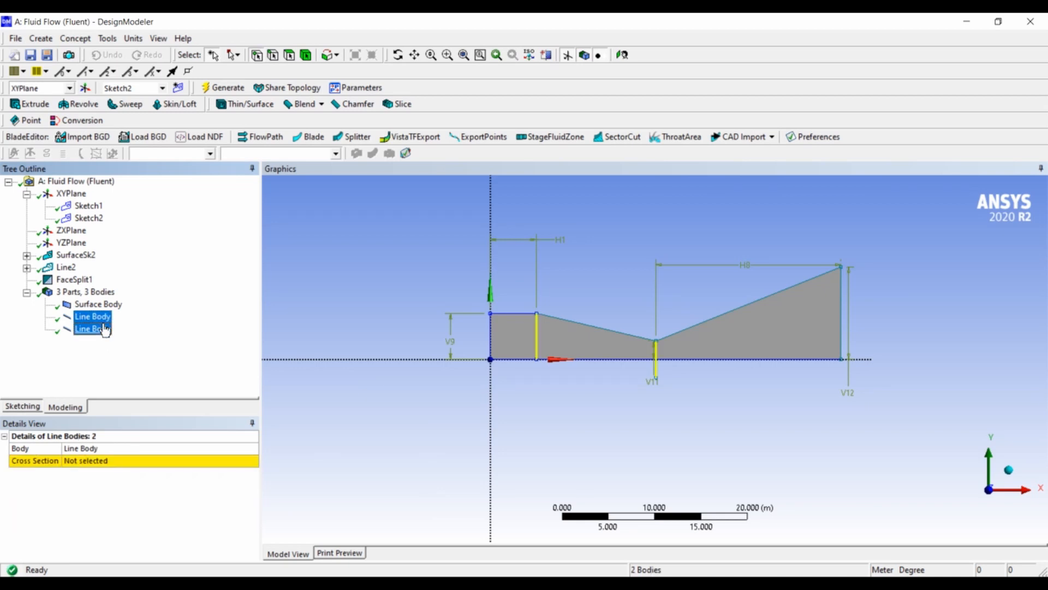
right_click(102, 328)
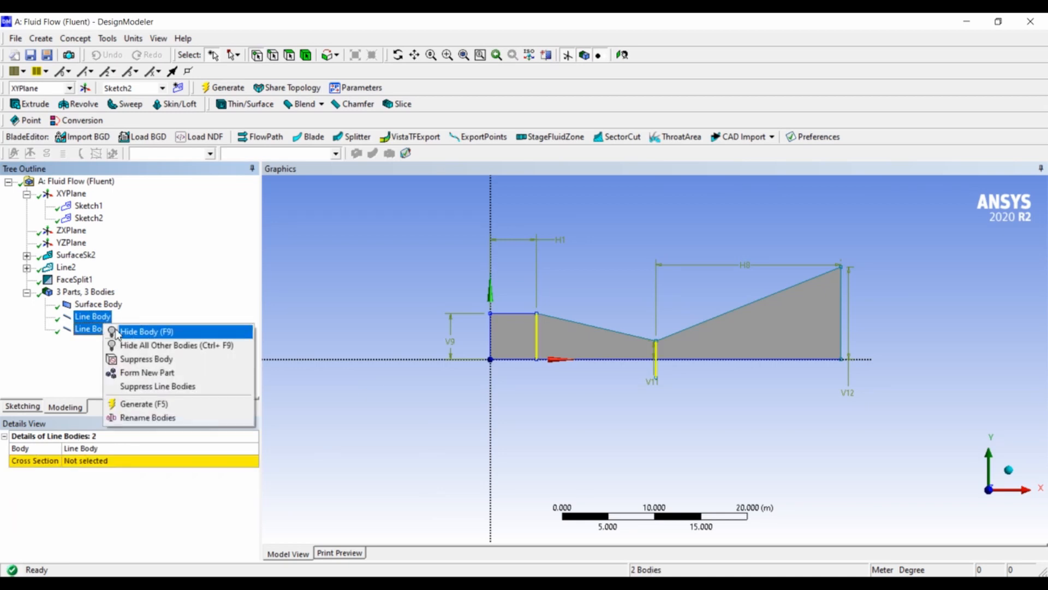
click(142, 358)
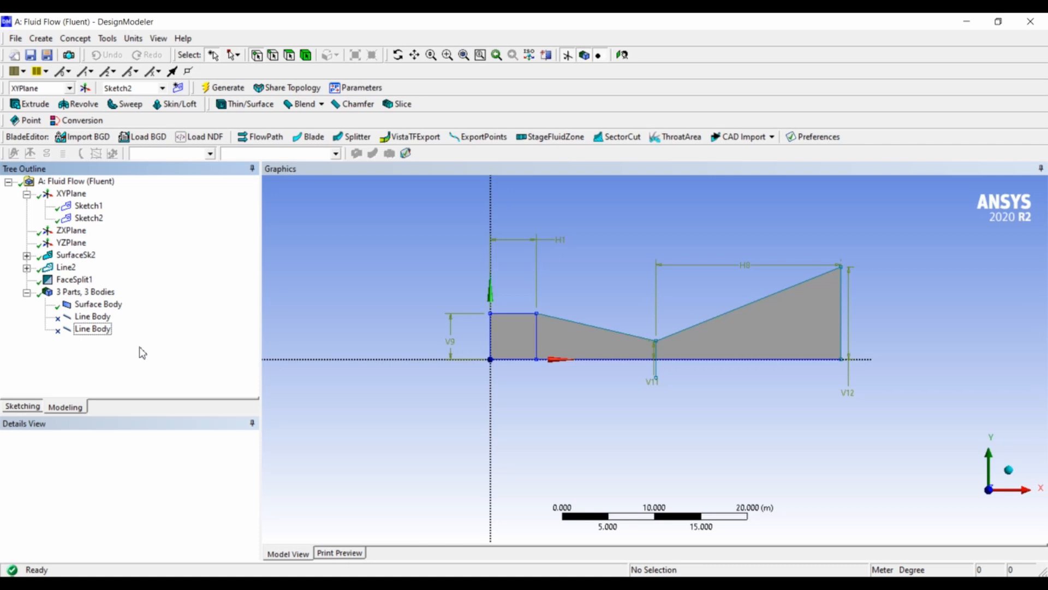